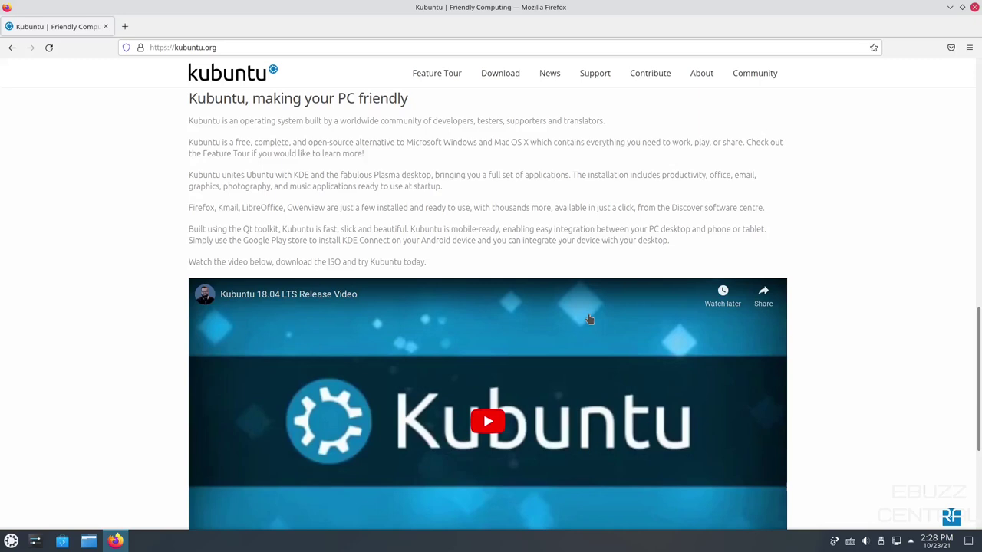
Scroll through the kubuntu.org homepage and open its Download page
scroll(589, 318, down, 3)
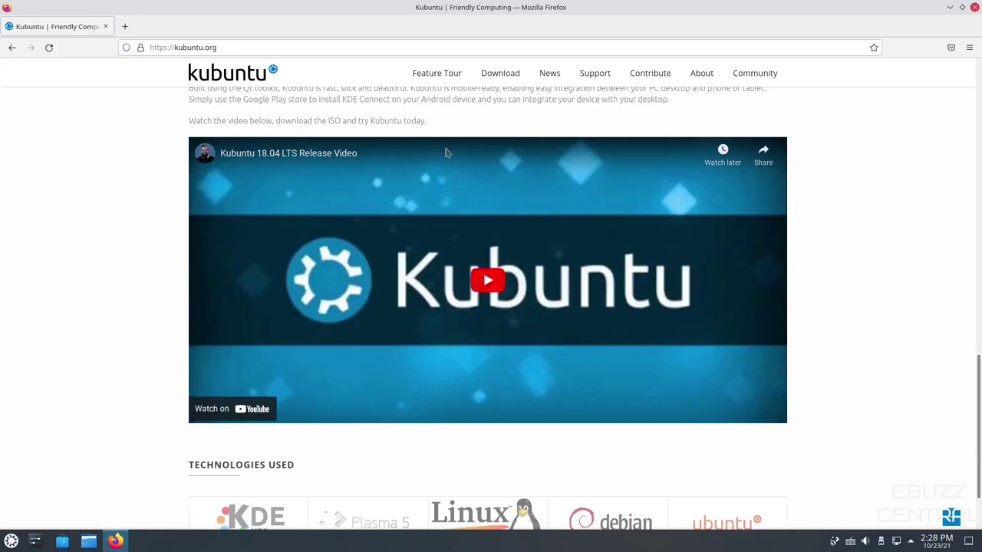
scroll(566, 227, up, 1)
scroll(566, 226, up, 1)
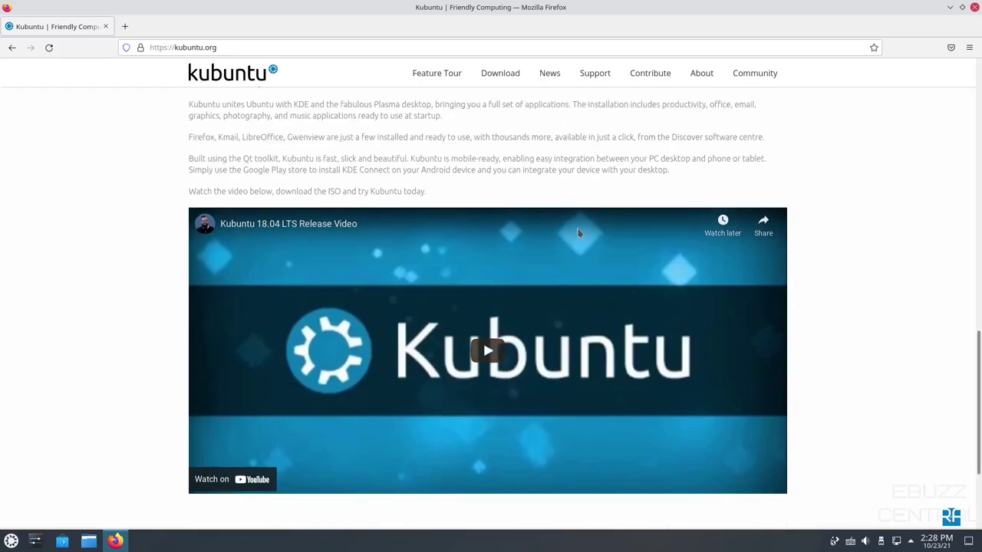
scroll(581, 232, up, 3)
scroll(581, 232, down, 4)
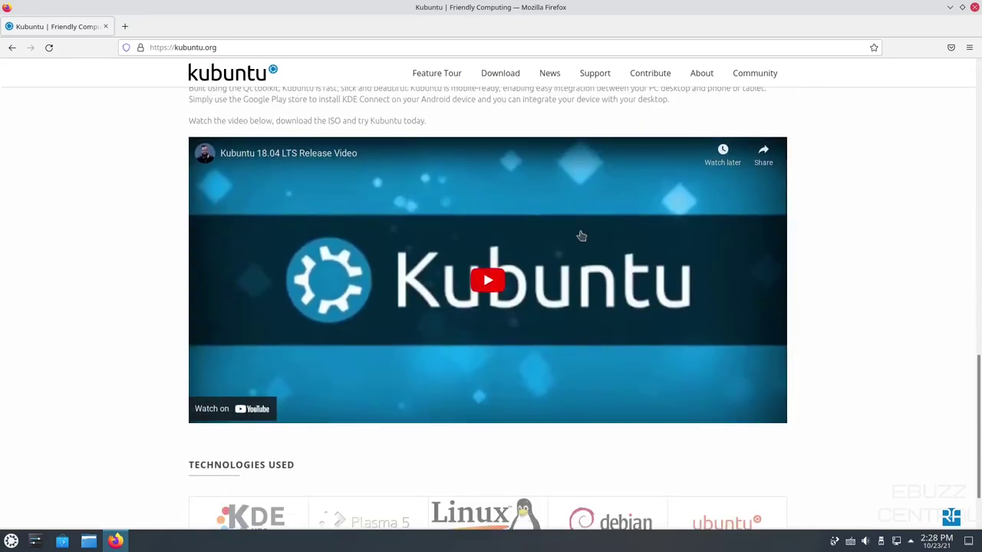
scroll(581, 237, down, 2)
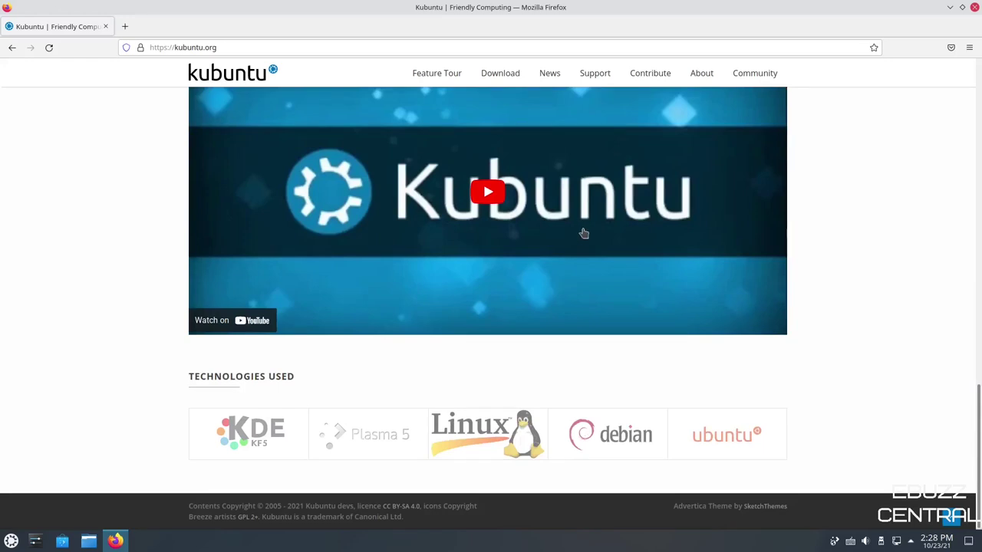
click(492, 82)
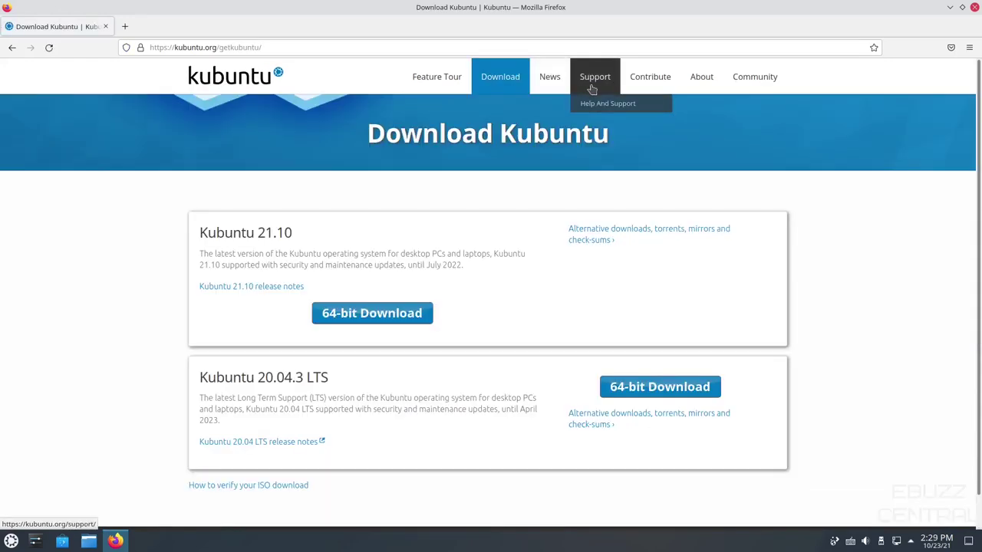
Browse the Kubuntu Help and Support page, then close Firefox
click(592, 88)
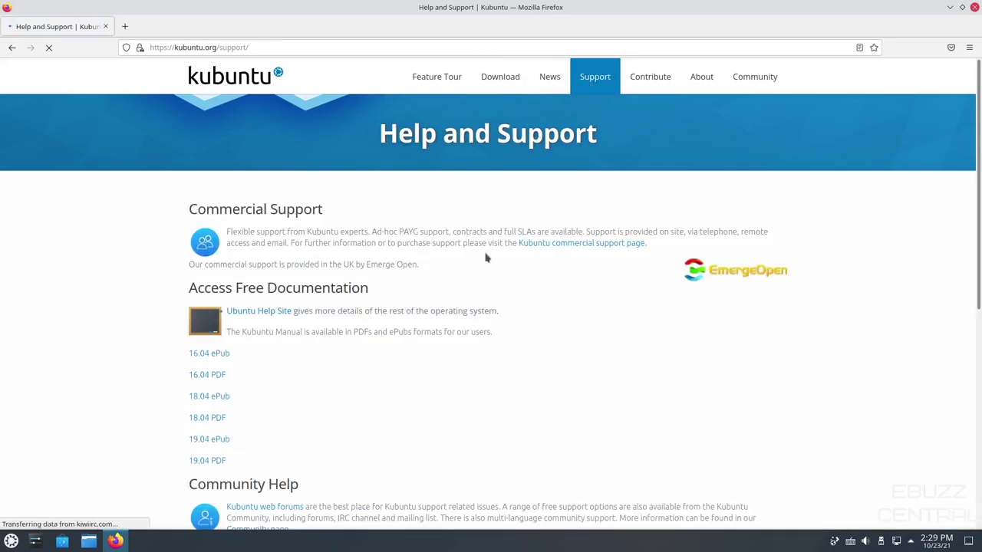
scroll(486, 253, down, 8)
scroll(358, 252, up, 7)
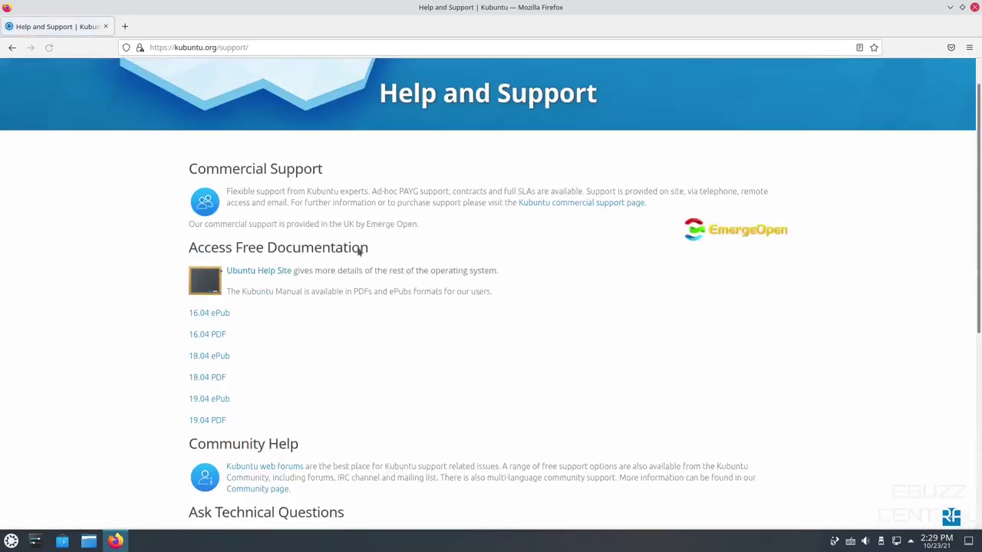
scroll(445, 357, up, 1)
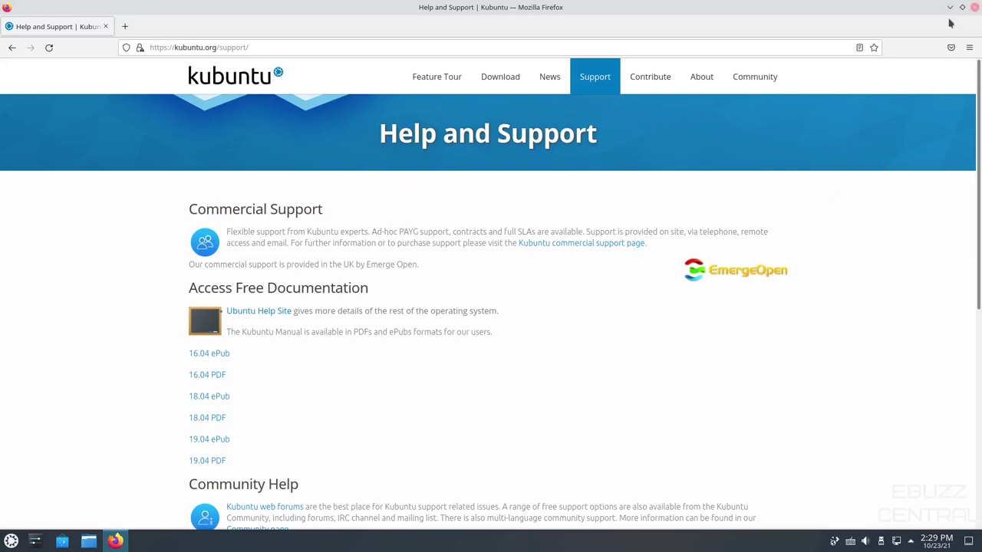
click(974, 10)
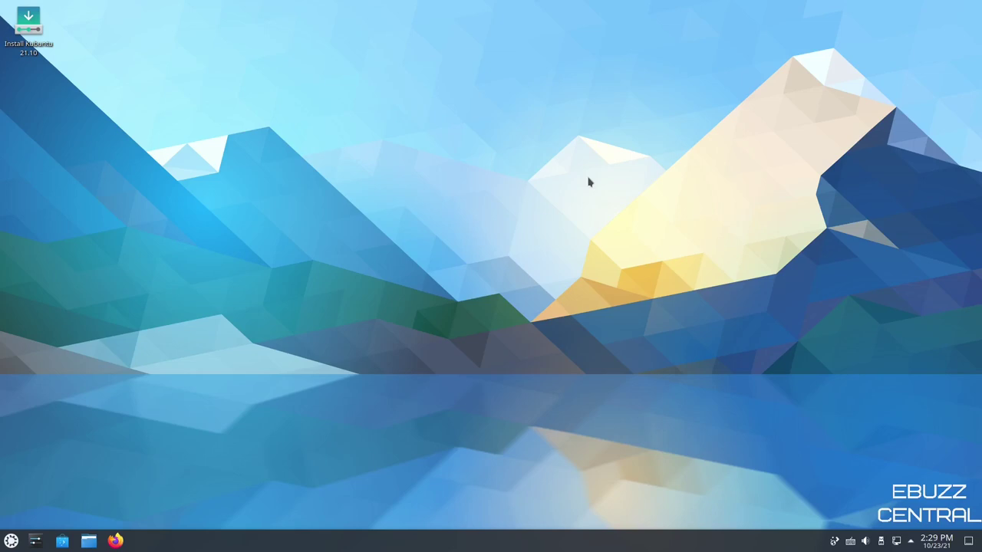
Open Configure Desktop and Wallpaper, centring and enlarging the window to see more wallpapers
right_click(431, 227)
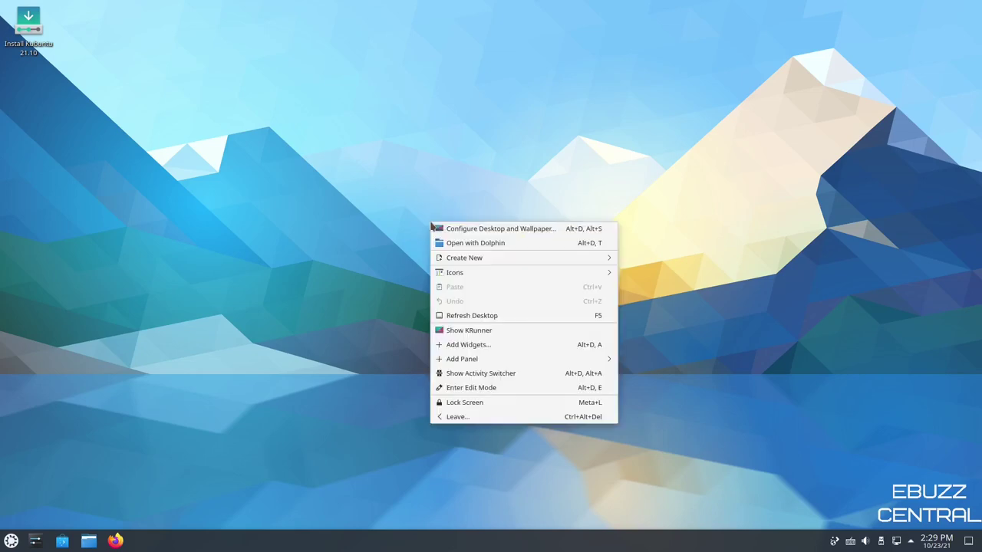
click(489, 228)
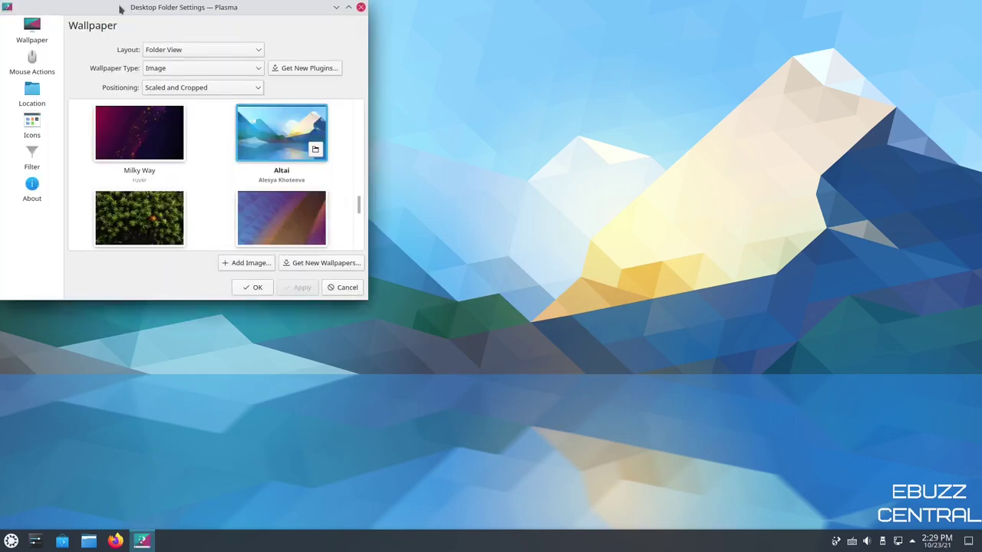
drag(119, 9, 374, 29)
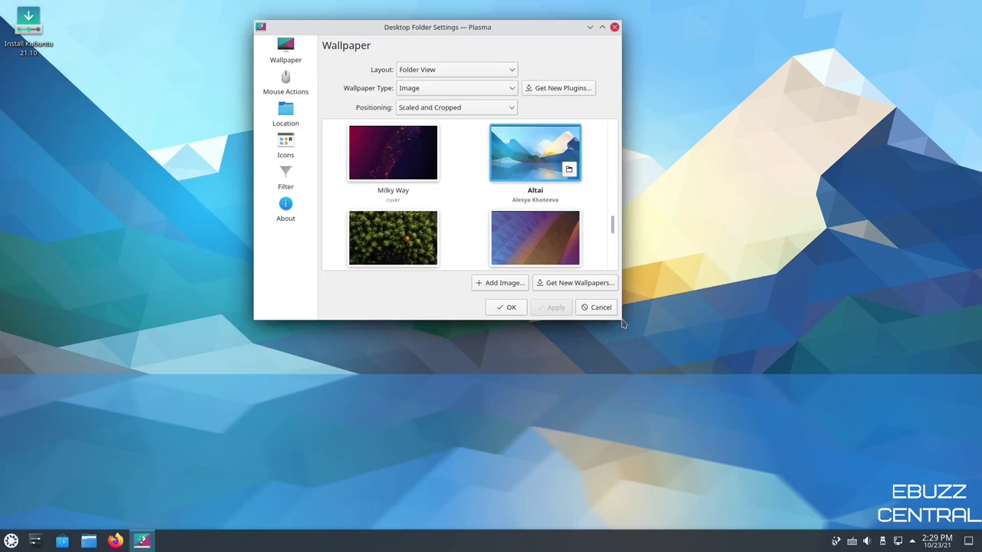
drag(623, 323, 750, 451)
Select the Horos wallpaper, apply it, and close the settings dialog
scroll(553, 271, up, 10)
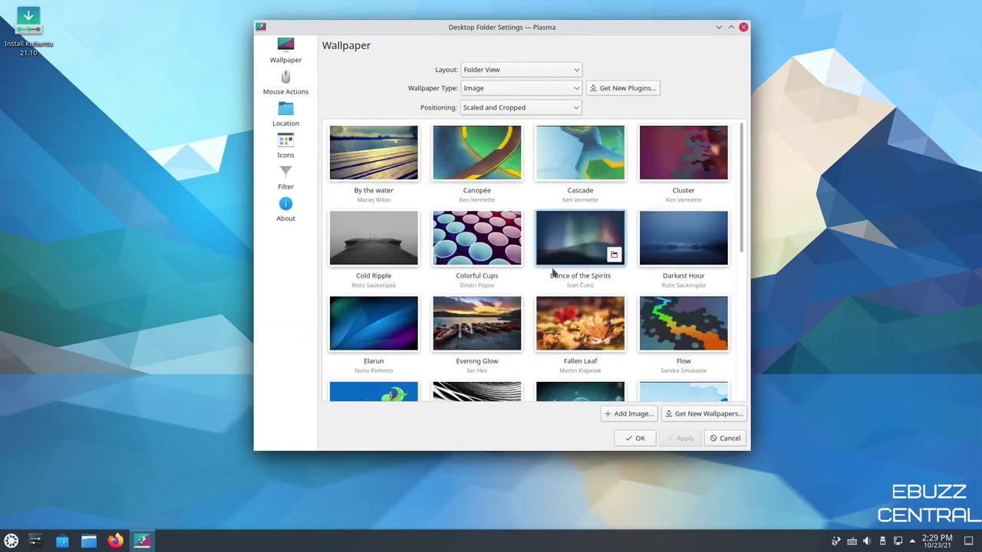
scroll(506, 194, down, 1)
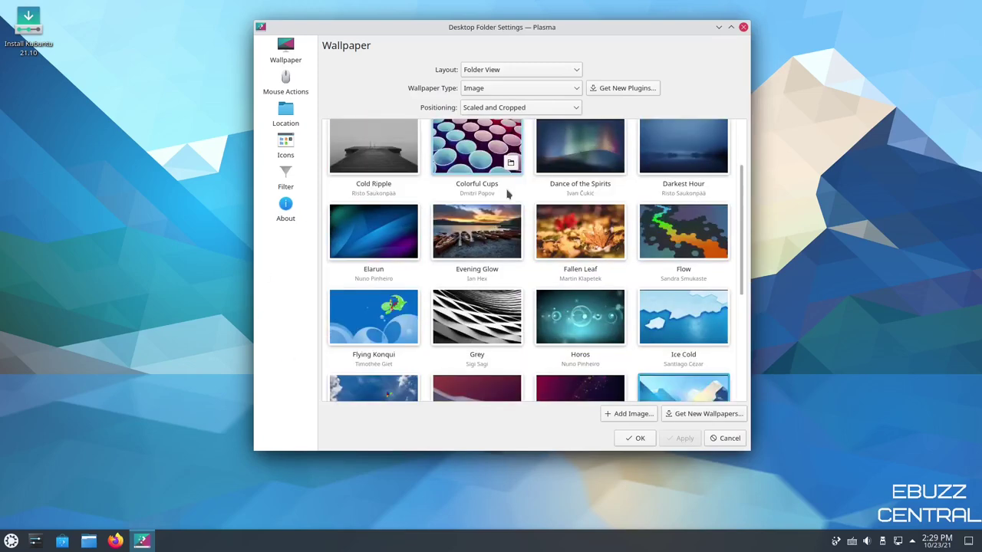
scroll(508, 196, down, 1)
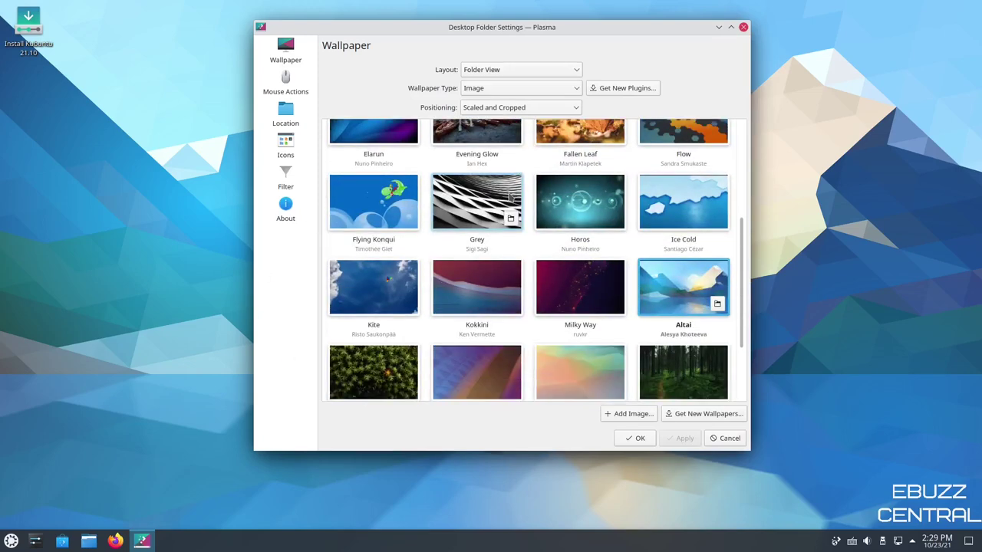
click(577, 211)
click(684, 439)
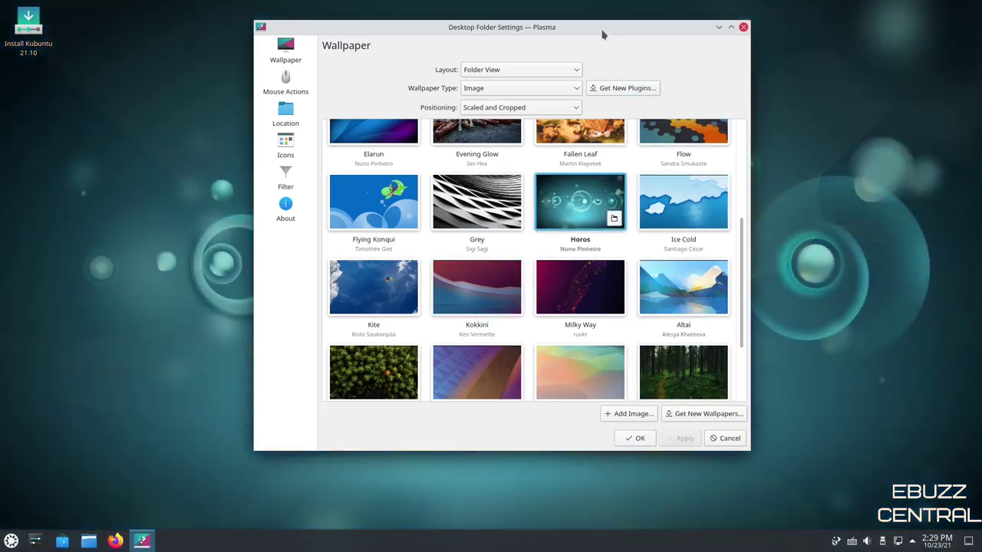
drag(603, 35, 562, 39)
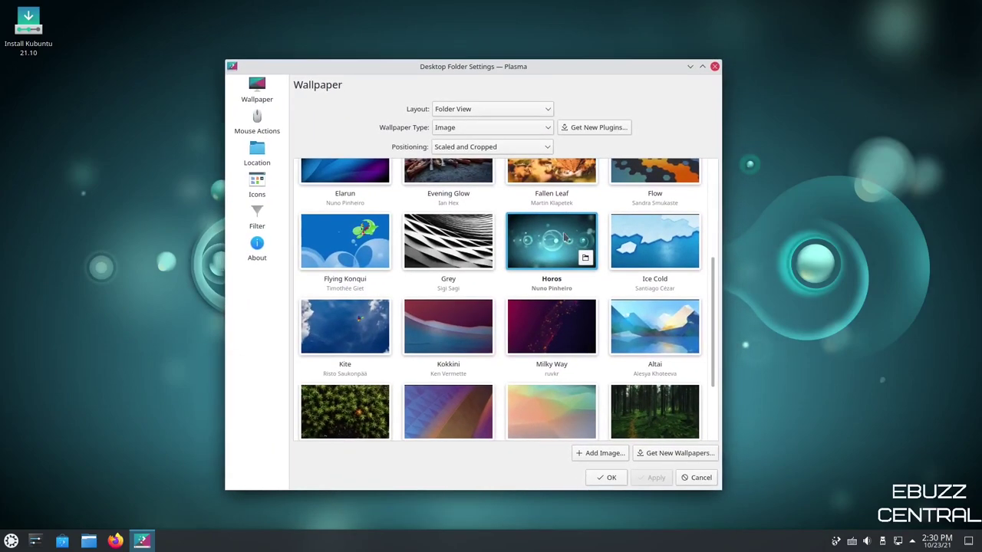
scroll(568, 240, down, 2)
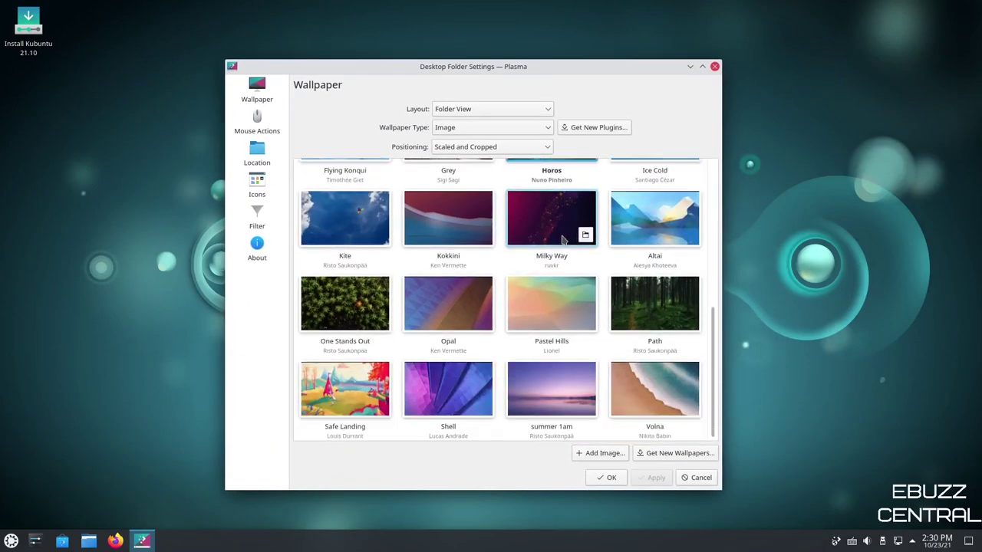
click(715, 67)
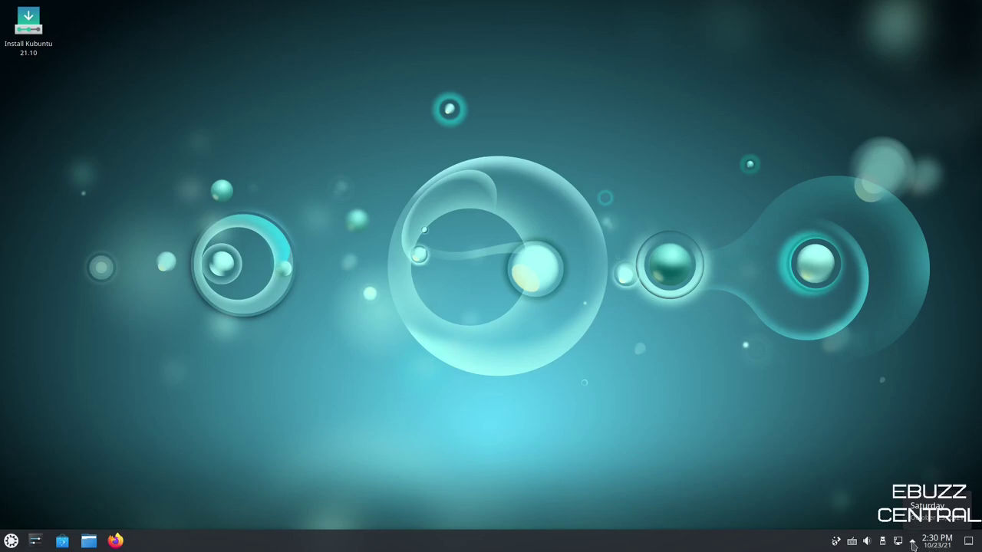
click(913, 543)
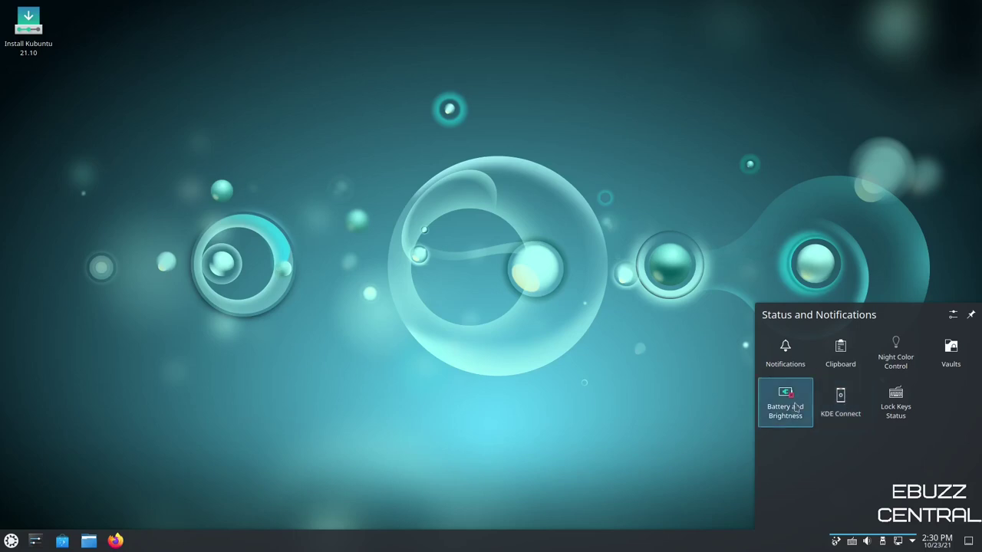
click(912, 541)
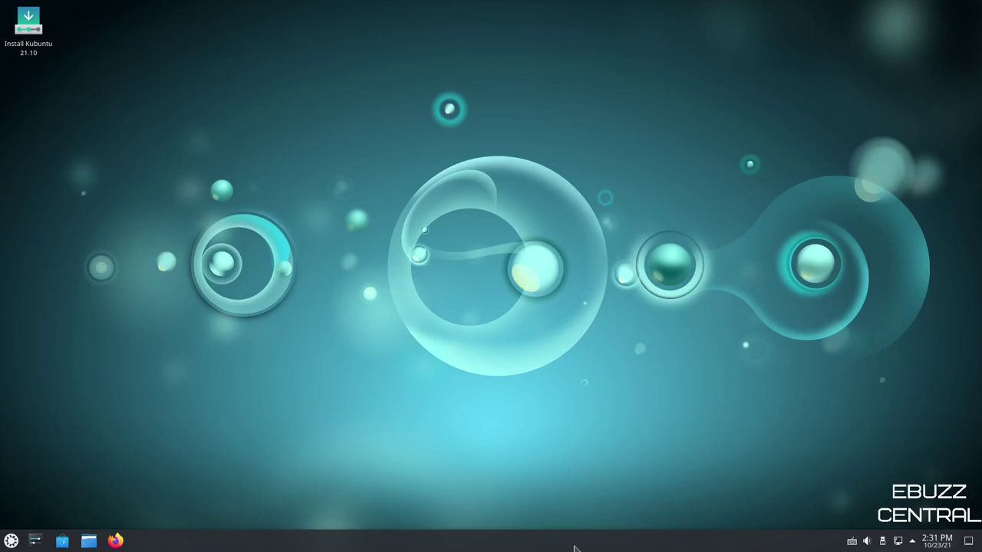
right_click(621, 543)
Edit the bottom panel, raising its height from 44 to 48, and glance at More Options
click(657, 525)
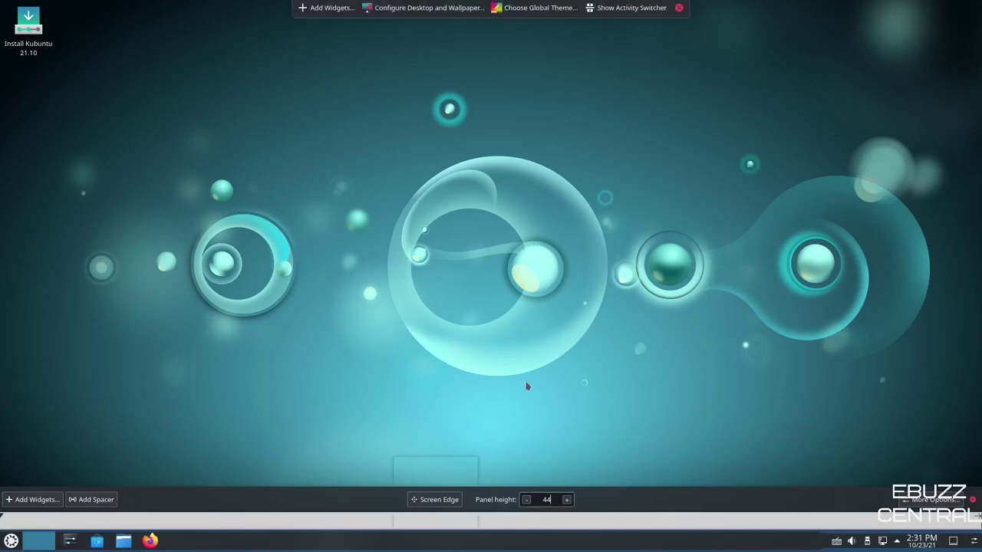
click(568, 501)
click(568, 501)
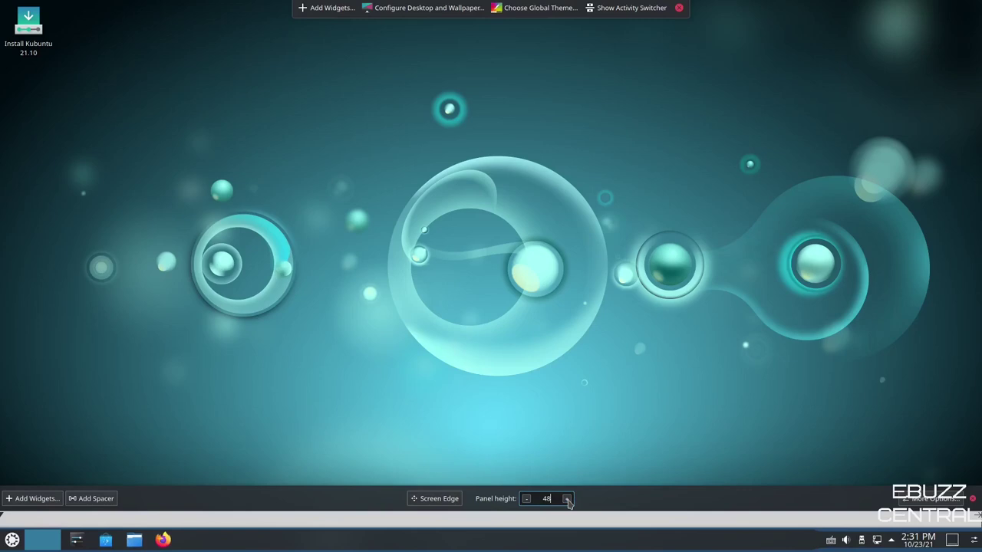
click(925, 500)
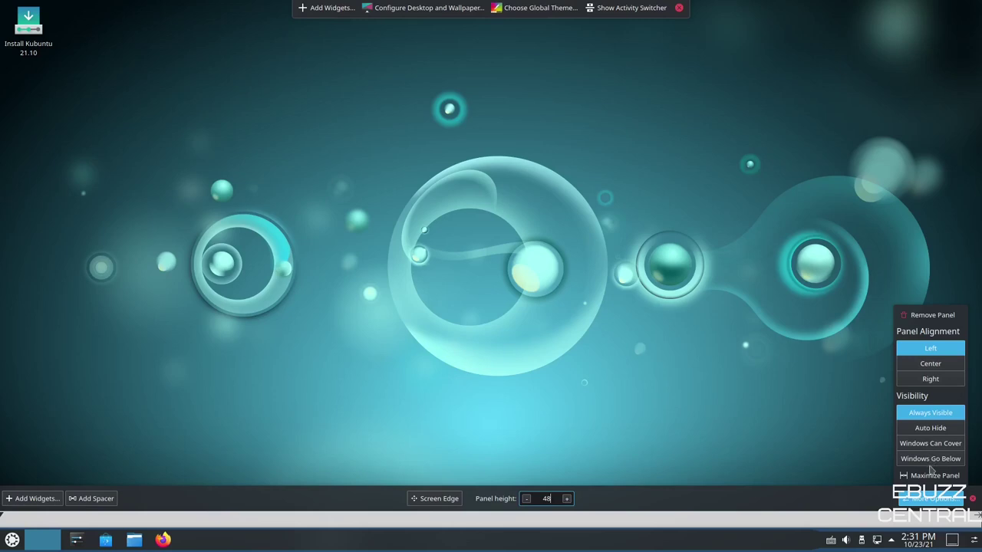
click(931, 500)
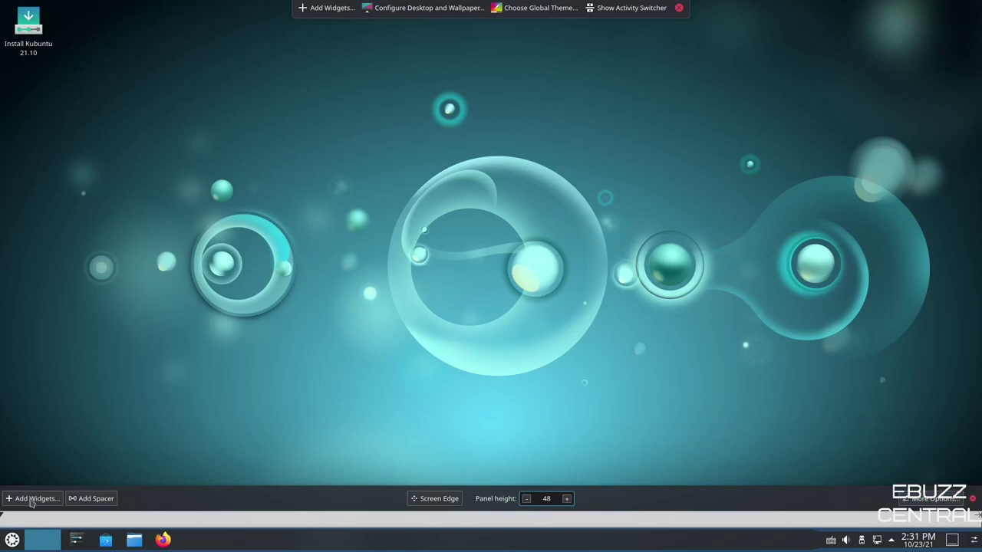
Drag Weather Report from the Widgets list onto the desktop's top right and open its settings
click(32, 500)
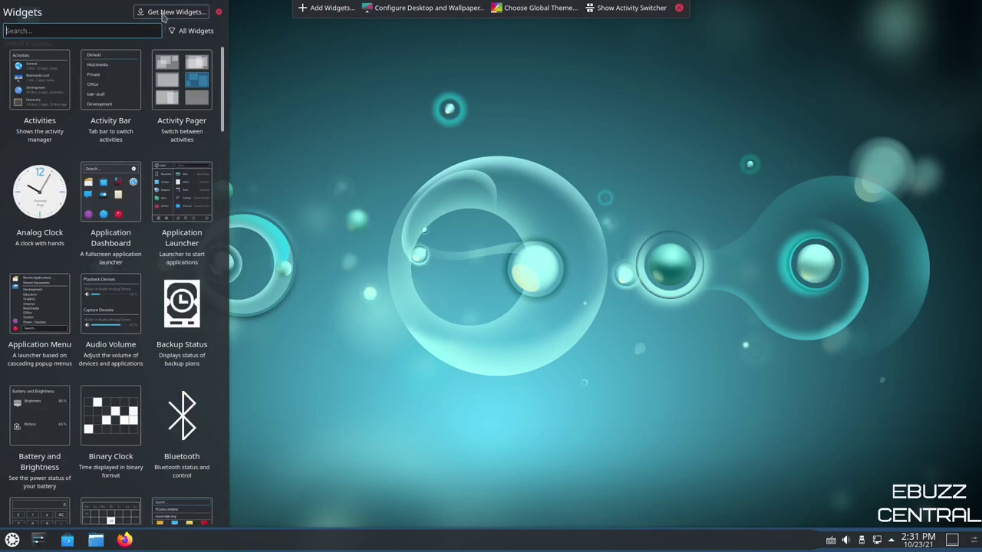
drag(217, 96, 220, 495)
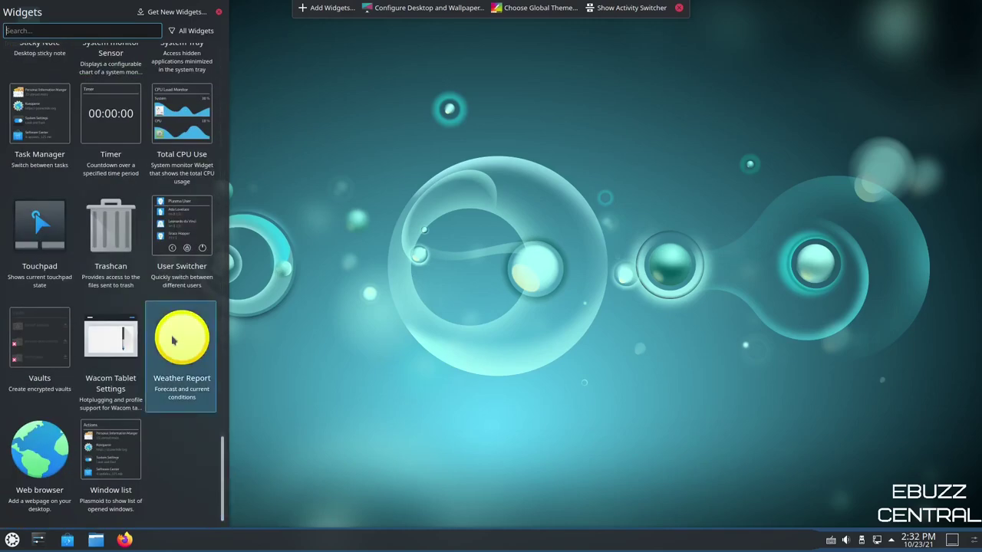
drag(171, 337, 741, 114)
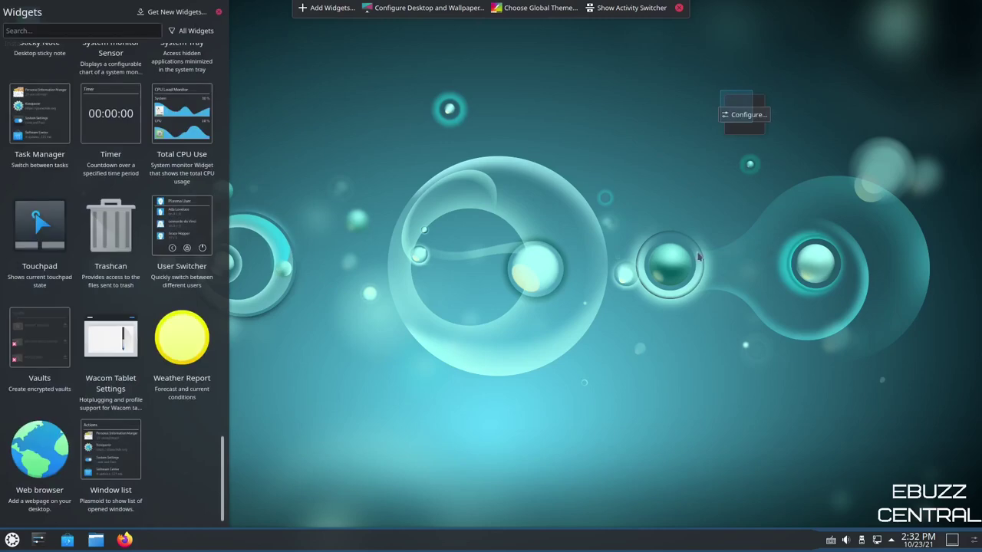
click(744, 115)
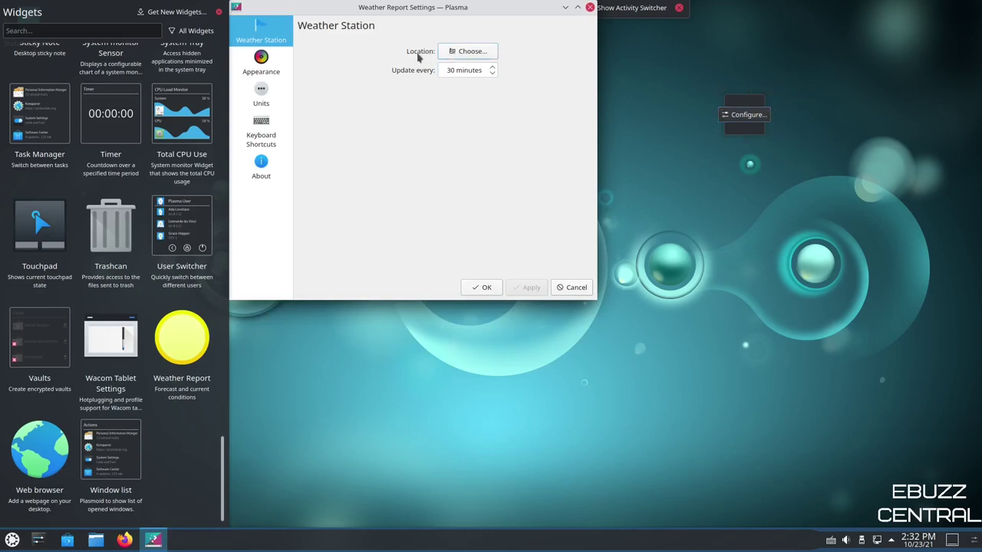
Set the weather station to Dallas Love Field, TX from NOAA's National Weather Service and apply
click(451, 55)
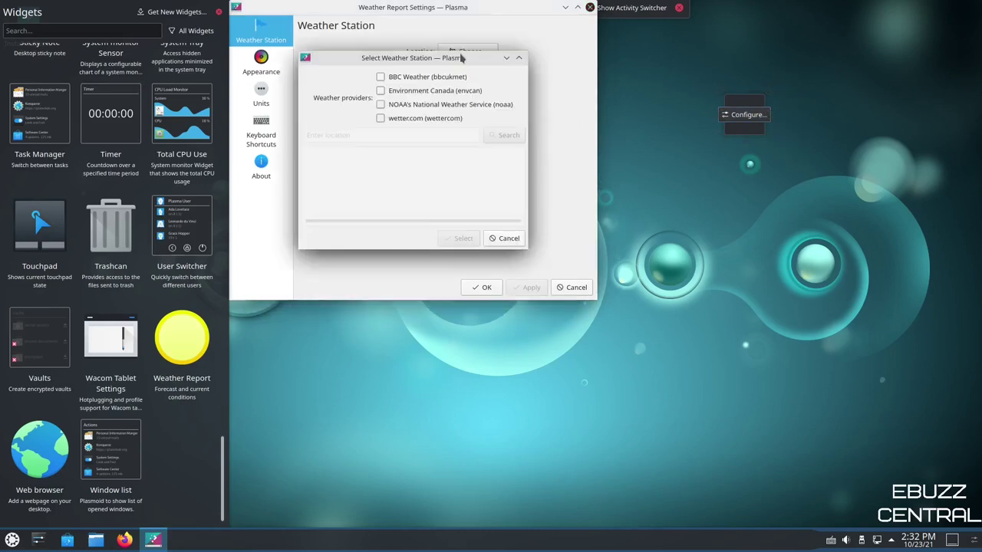
click(381, 105)
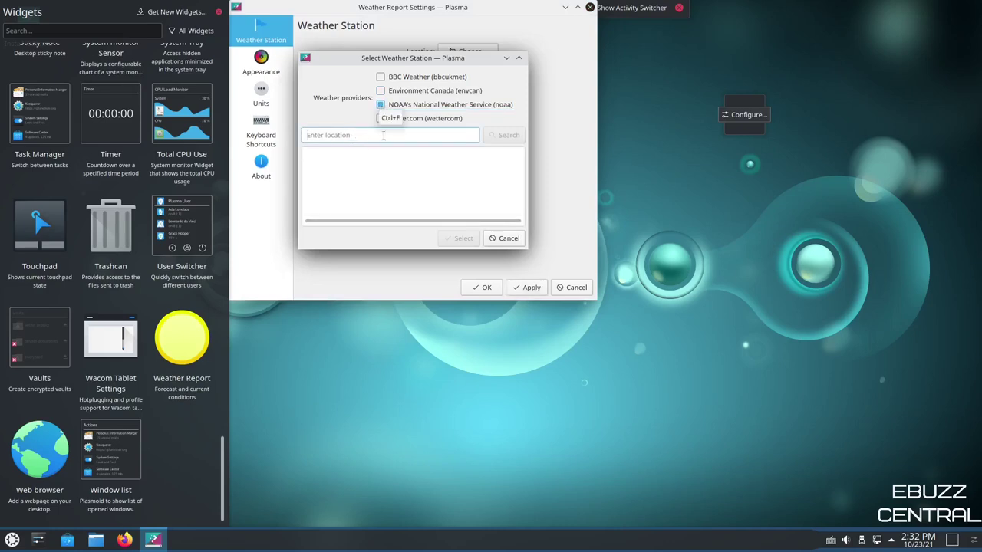
text(dallas)
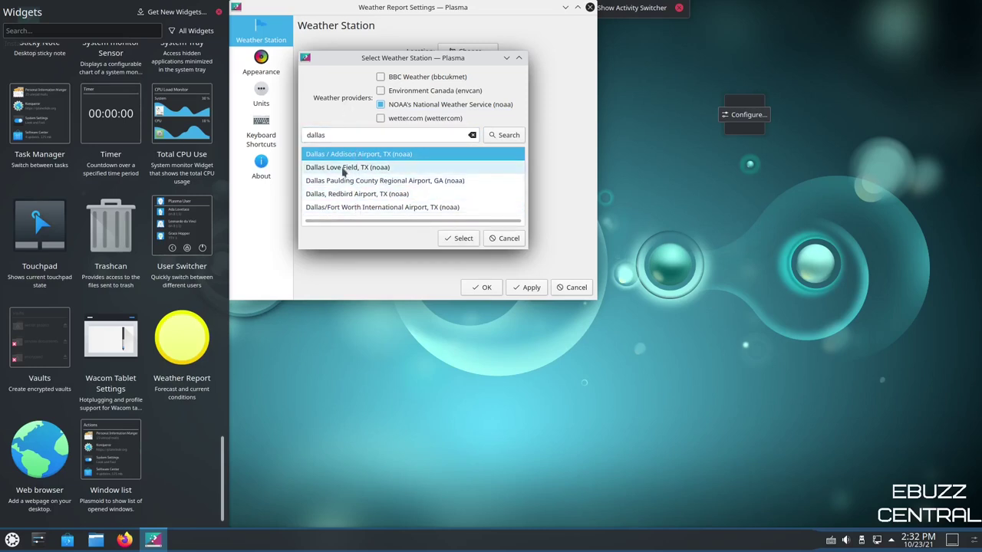
click(344, 168)
click(474, 243)
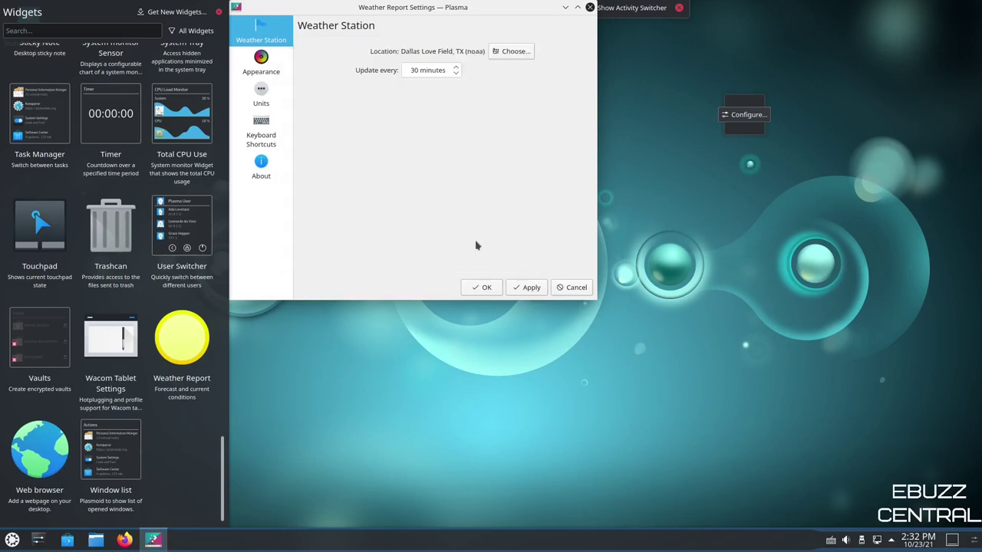
click(528, 290)
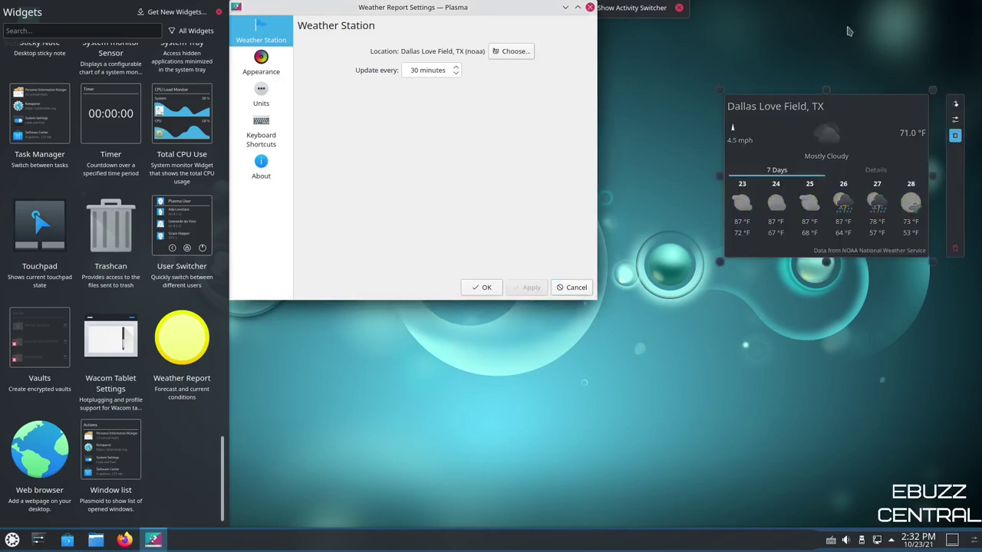
Close the weather settings, leave desktop edit mode, and close the Widgets panel
key(Escape)
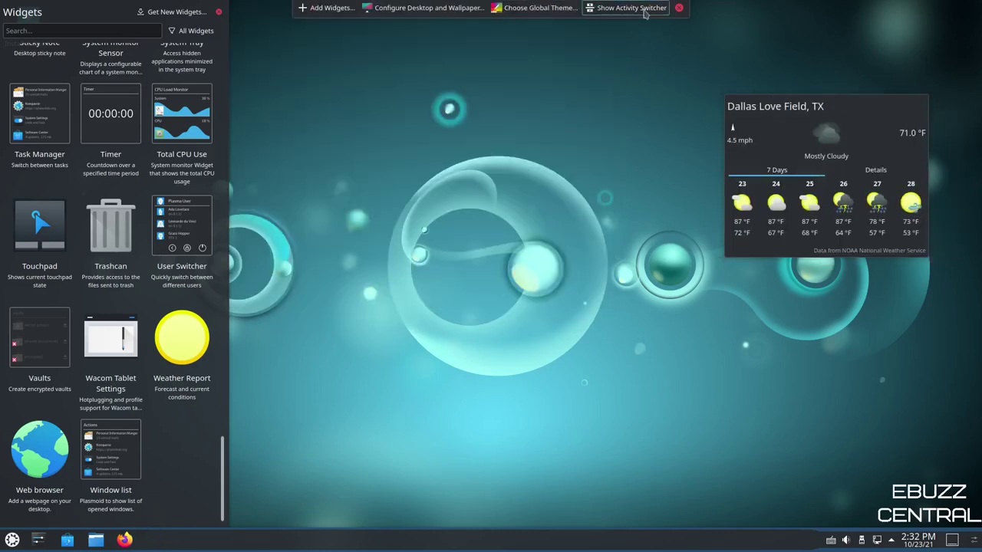
click(678, 8)
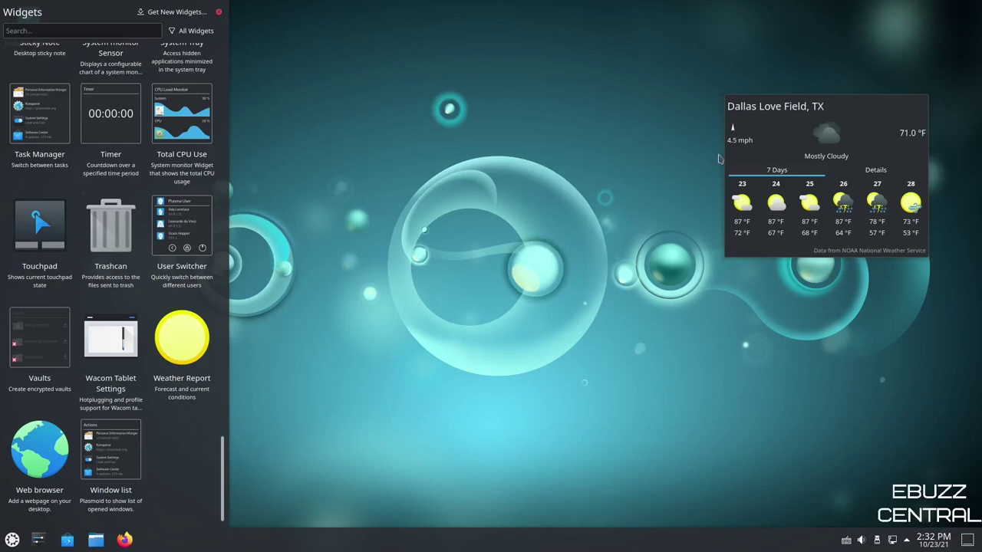
click(219, 13)
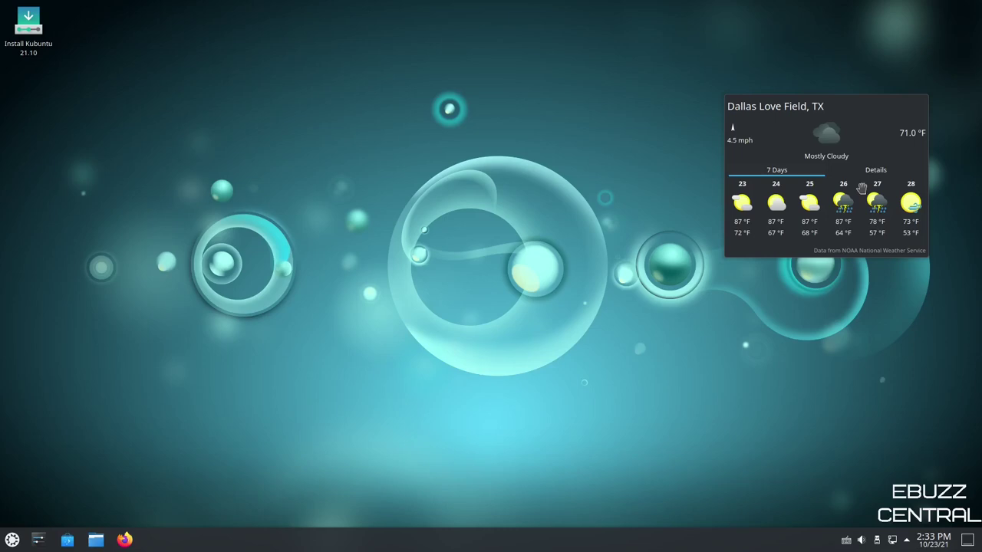
Remove the Weather Report widget from the desktop and dismiss the notification
right_click(792, 171)
click(818, 206)
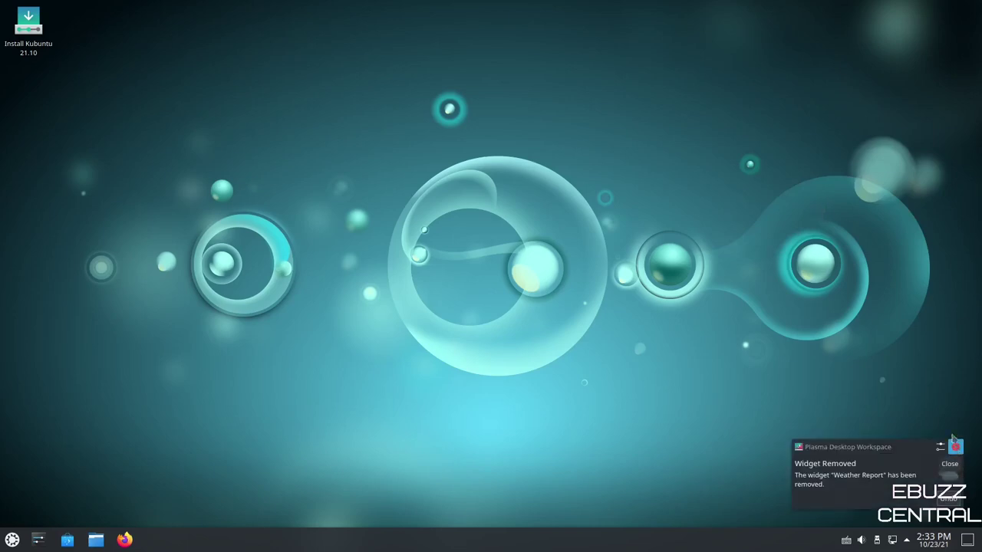
click(955, 446)
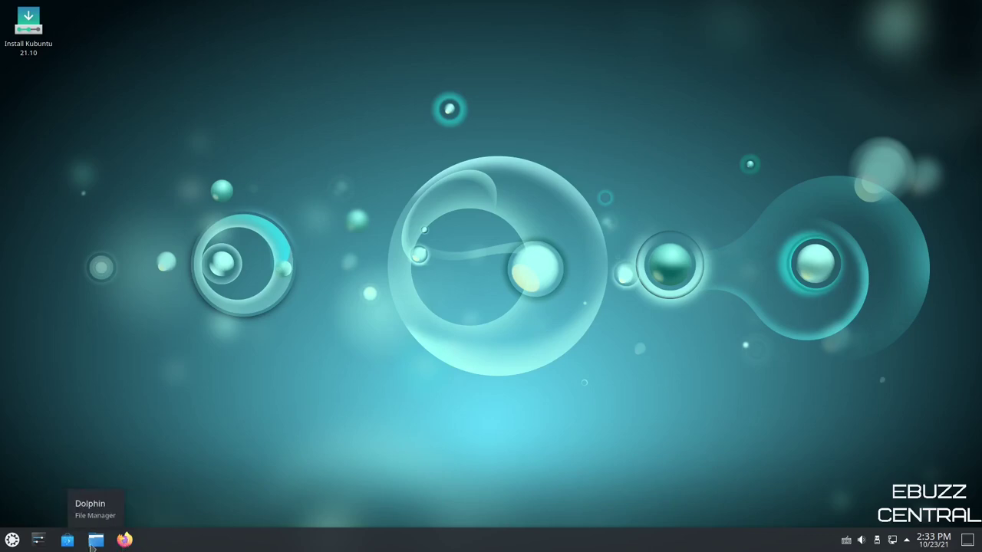
Open Dolphin, enlarge its window, set Places icons to Large (32x32), zoom folder icons, then close it
click(96, 544)
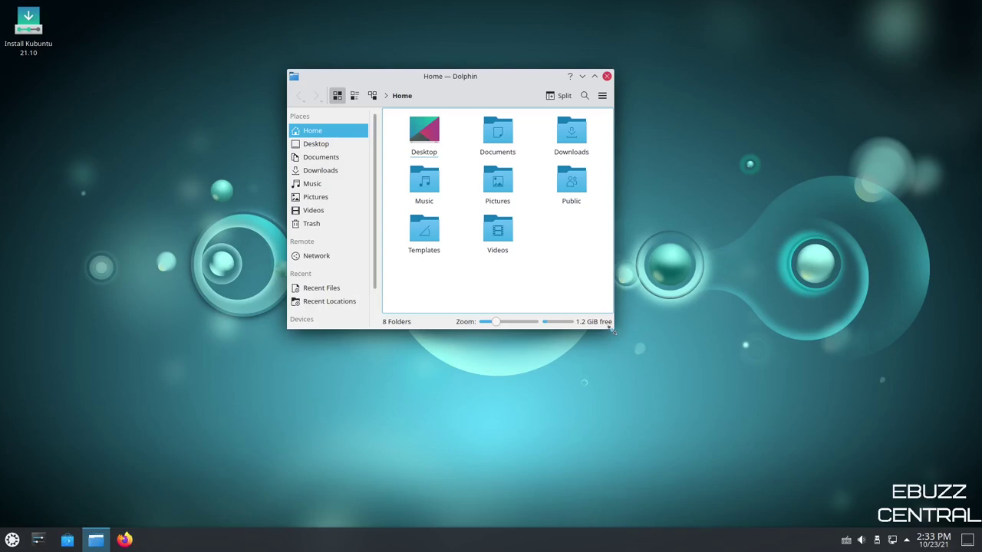
drag(612, 329, 720, 443)
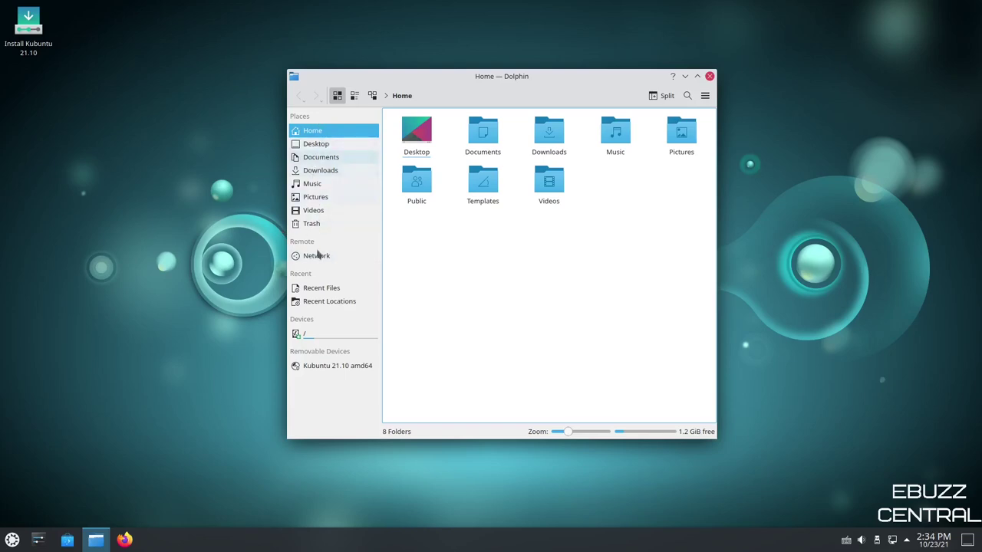
right_click(318, 402)
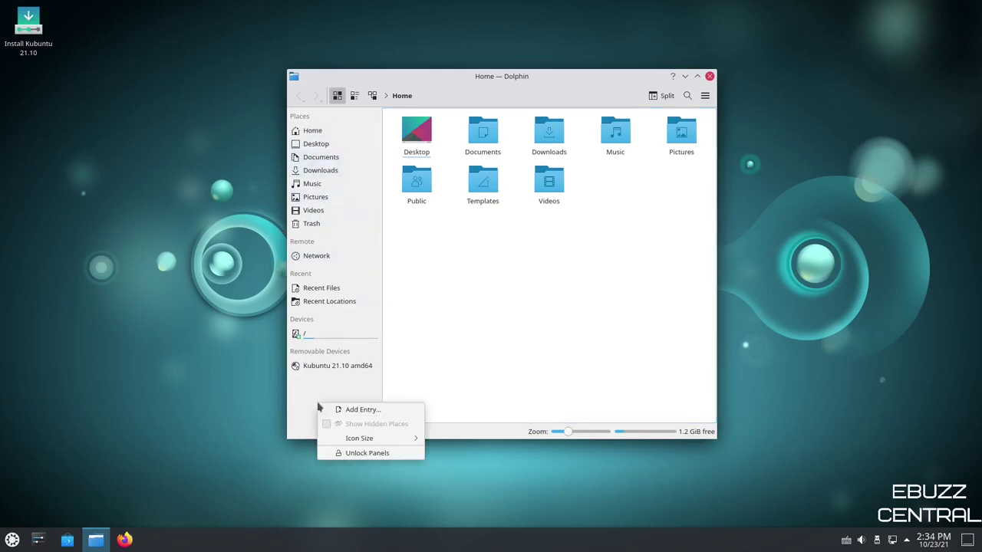
mouse_move(370, 444)
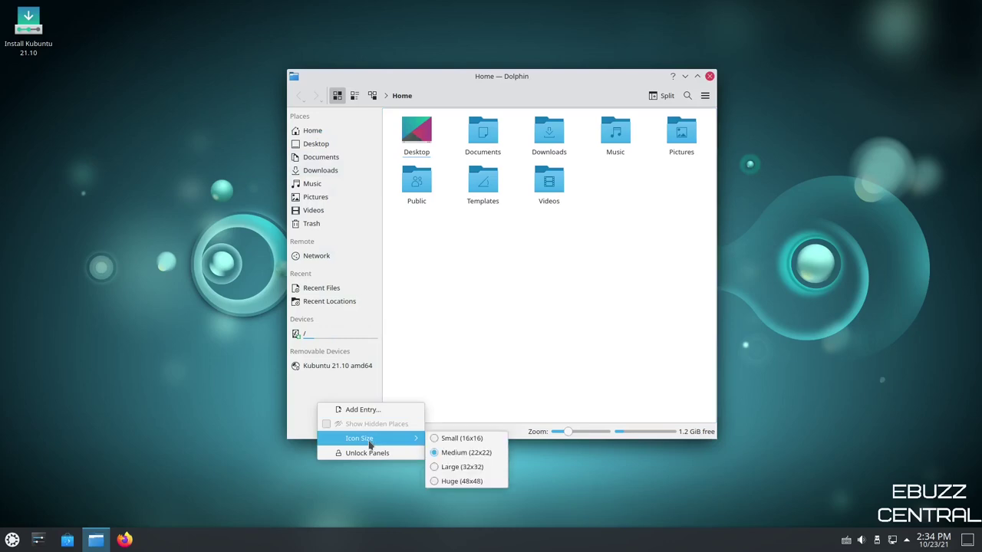
click(435, 467)
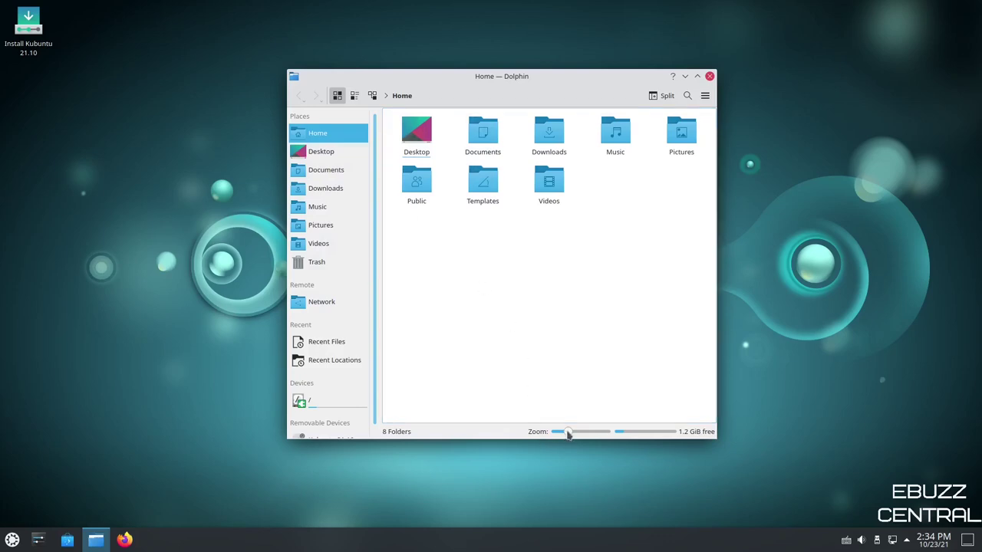
mouse_move(568, 433)
mouse_down()
mouse_move(596, 437)
mouse_move(551, 437)
mouse_move(577, 436)
mouse_up()
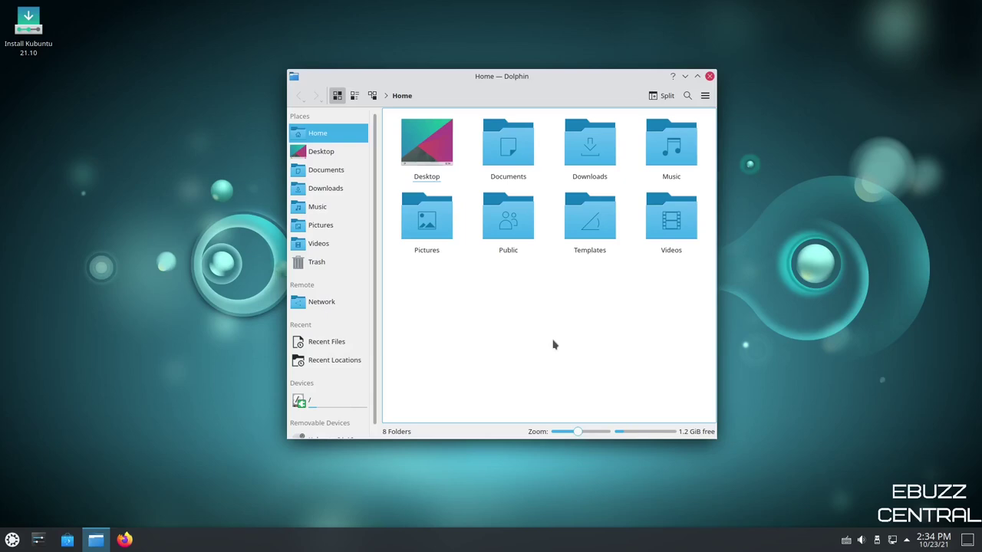
click(709, 78)
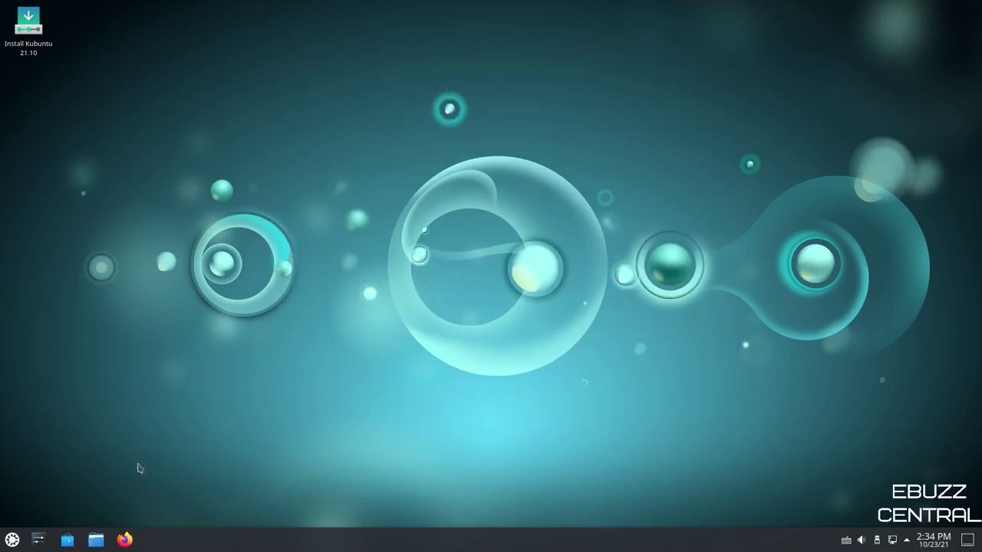
Launch Discover, move its window up-left, scroll the Featured apps, then view available updates
click(69, 540)
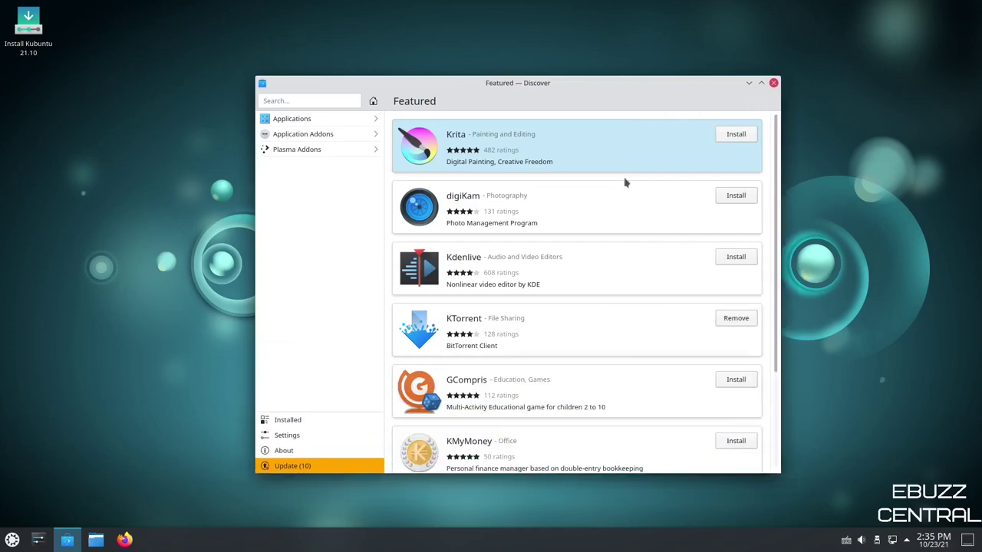
drag(591, 88, 554, 48)
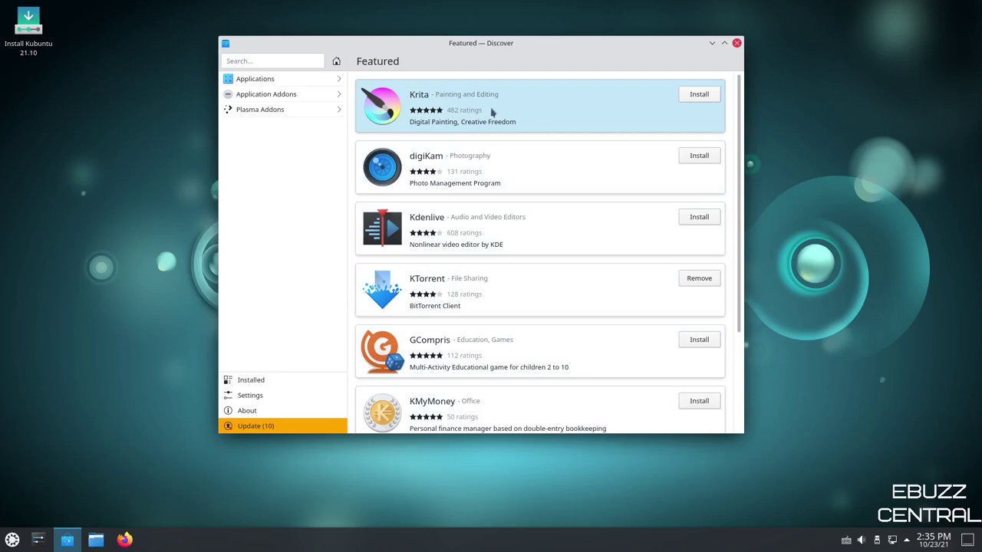
scroll(510, 175, down, 1)
scroll(512, 176, down, 5)
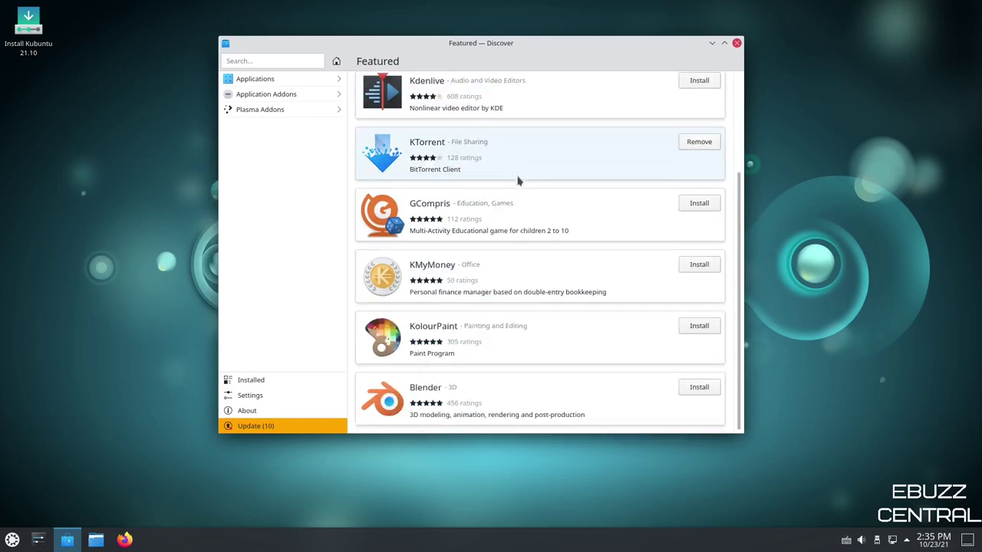
scroll(479, 407, up, 6)
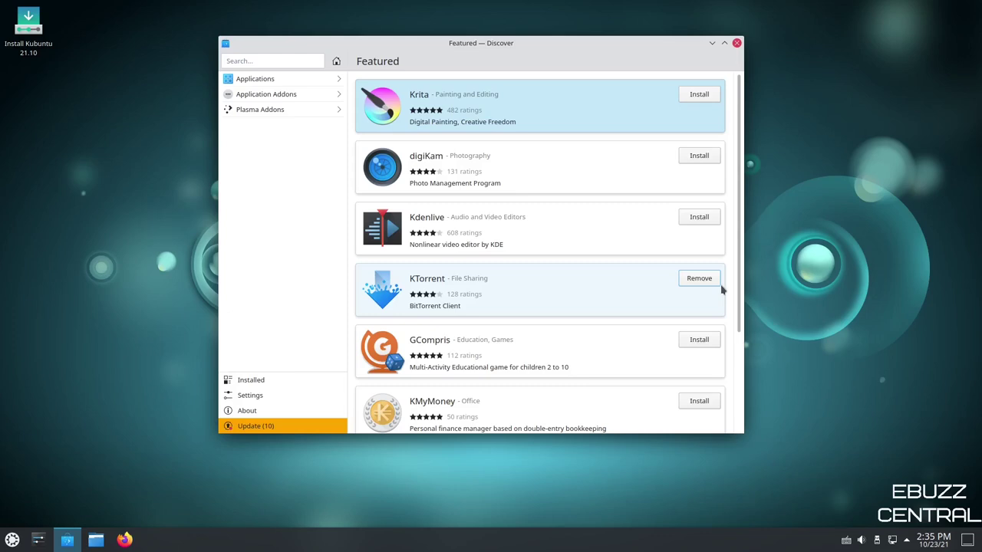
click(244, 432)
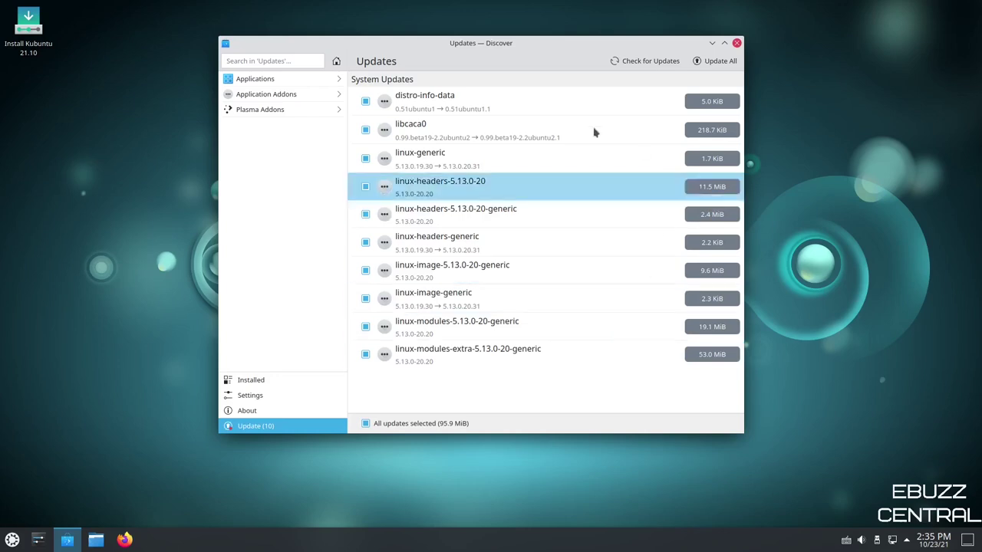
Browse Discover's Applications > Multimedia > Video Players list, then go back up a level
click(261, 416)
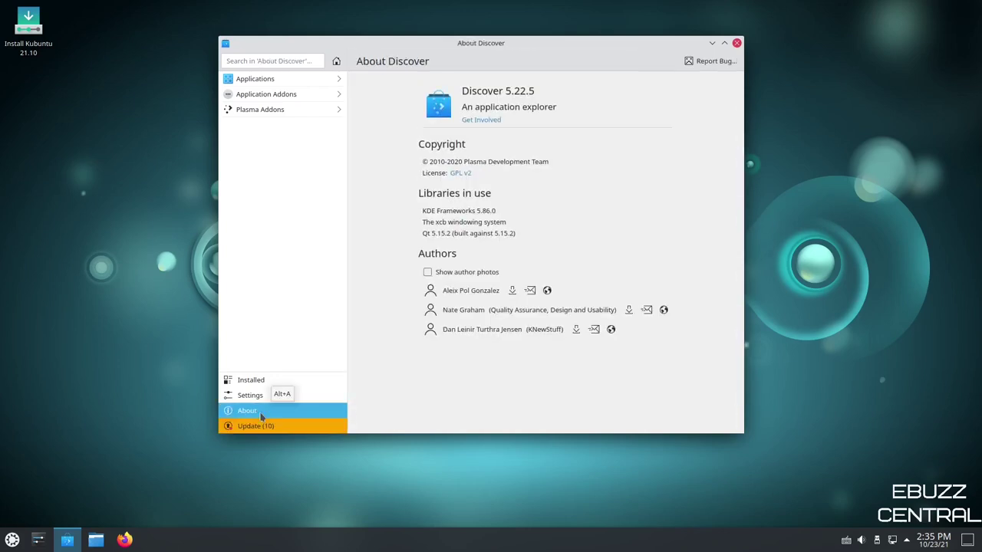
click(258, 83)
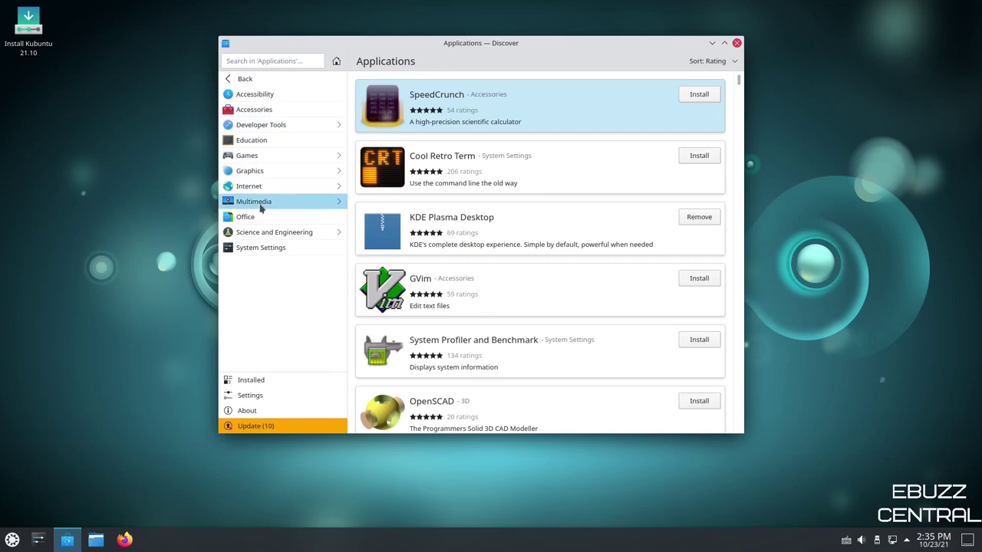
click(261, 204)
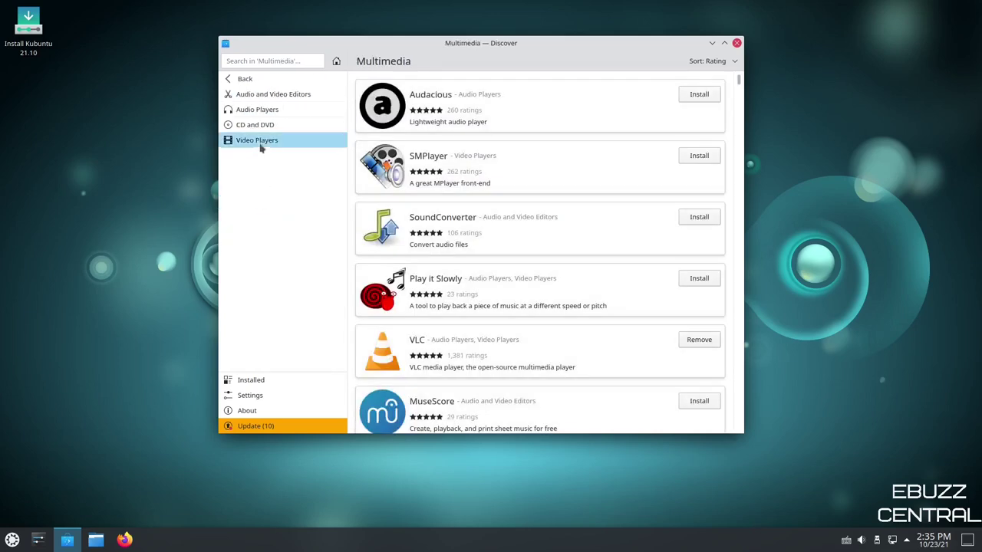
click(260, 142)
scroll(500, 296, down, 10)
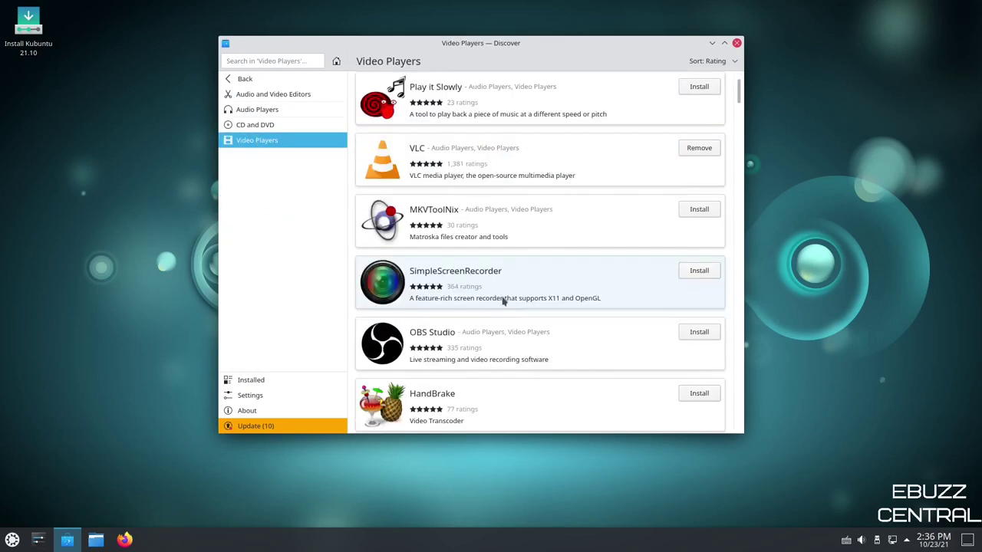
scroll(497, 293, up, 10)
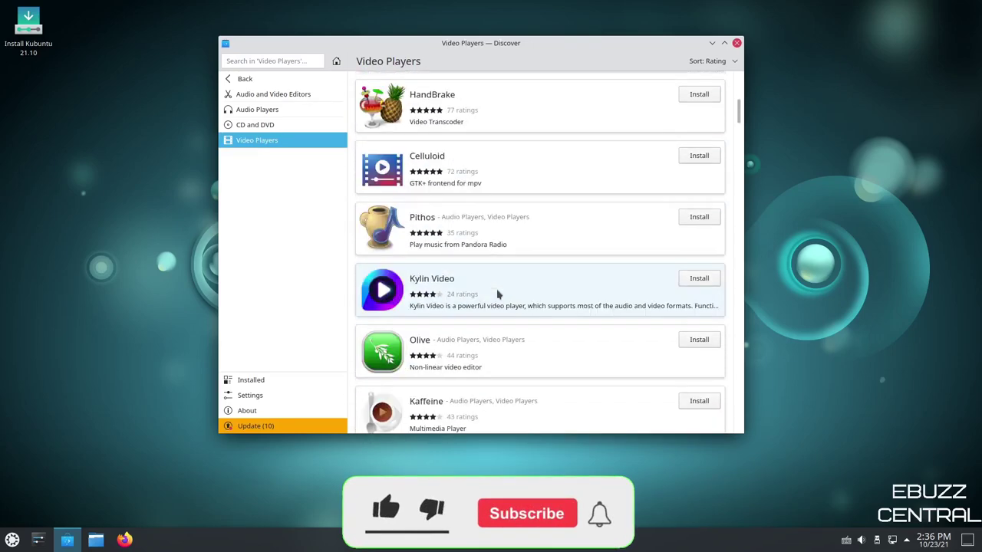
click(245, 79)
Return to Featured, search the catalogue for 'obs-studio', then close Discover
click(245, 79)
click(247, 80)
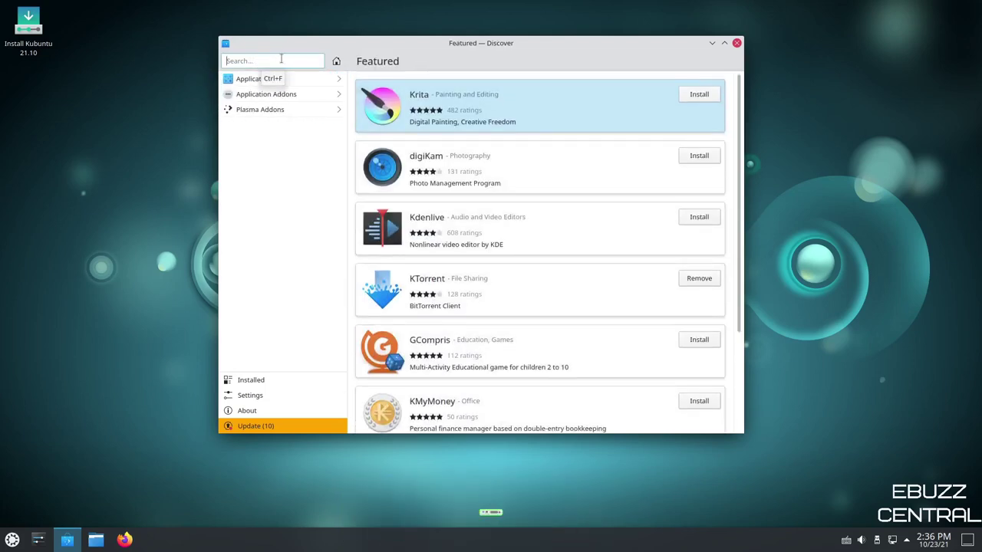
click(281, 61)
text(obs-studi)
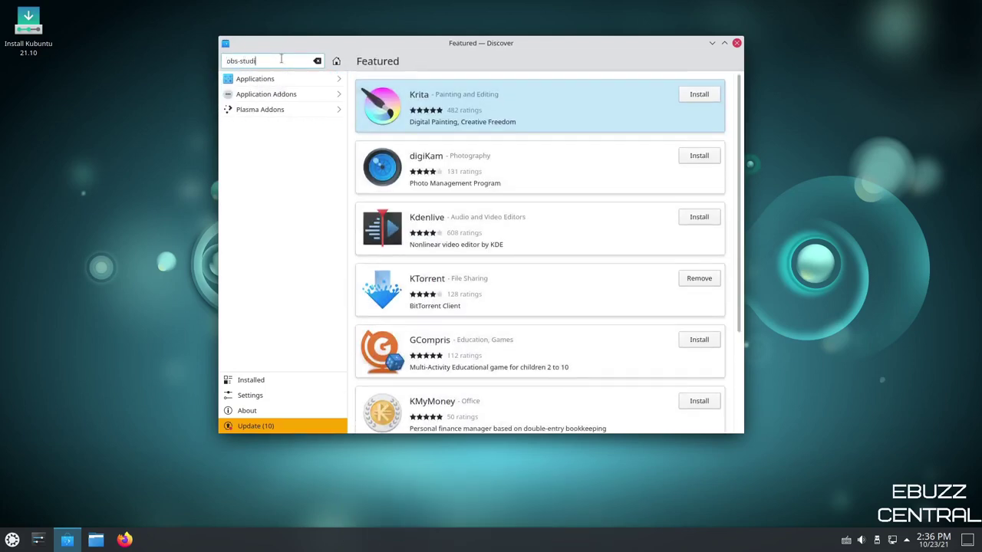
text(o)
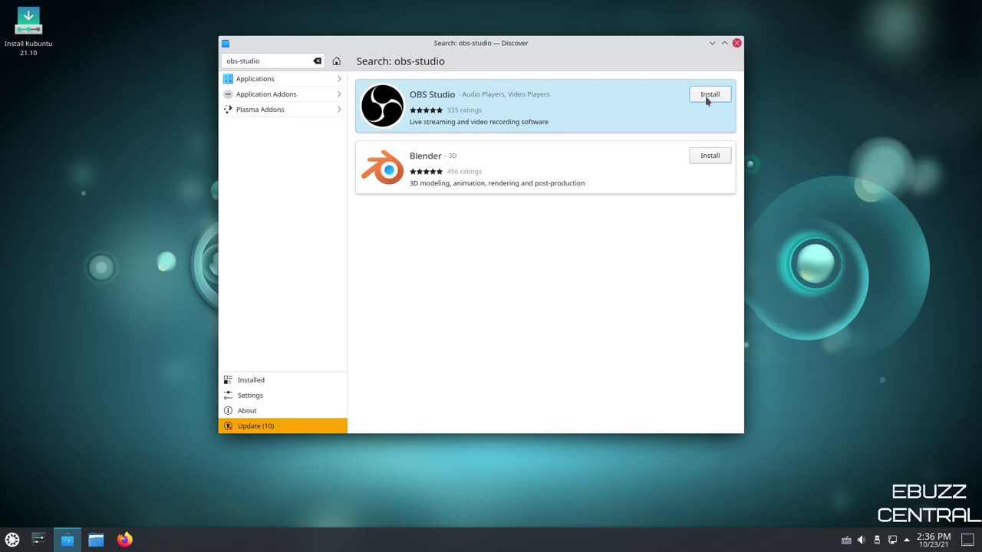
click(736, 43)
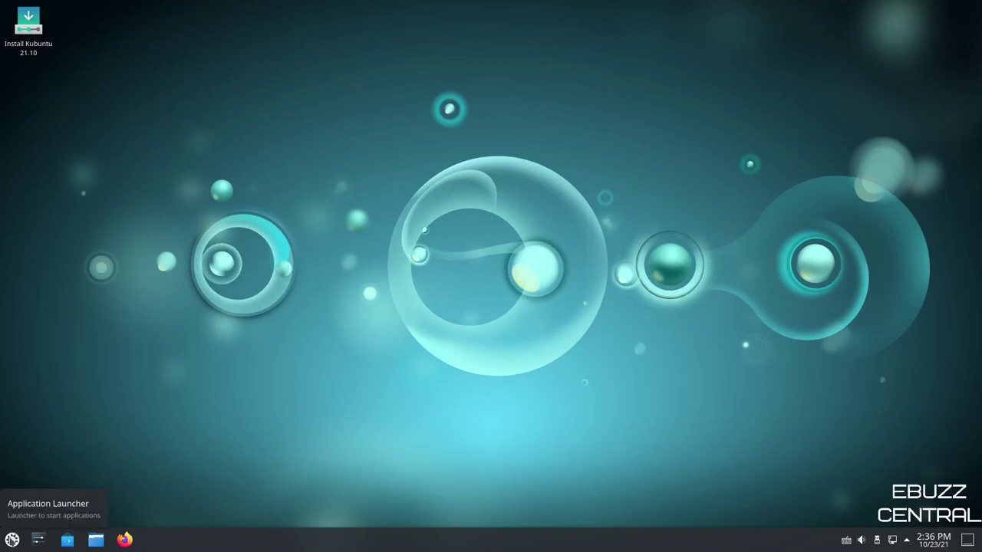
Browse each Application Launcher category's apps, then launch System Settings from the taskbar
click(12, 540)
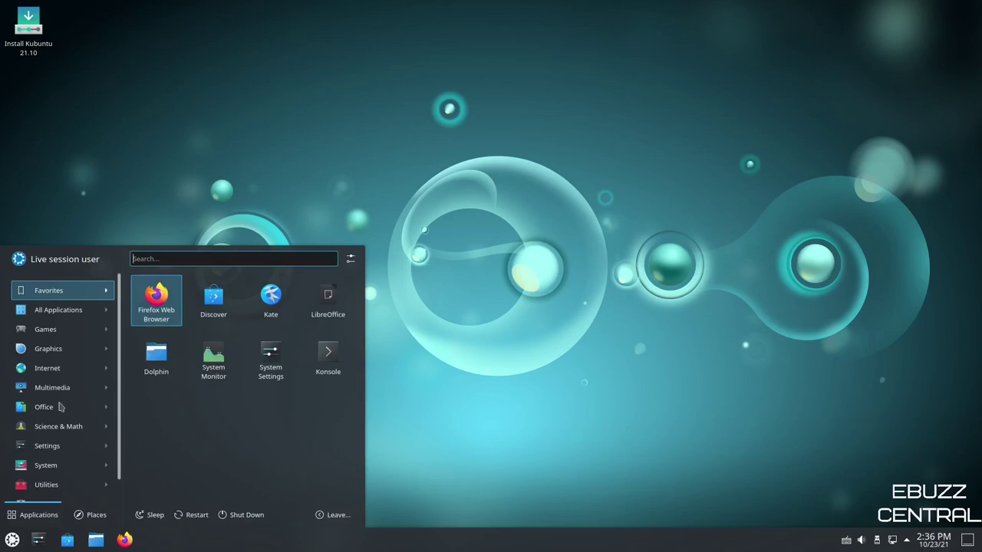
mouse_move(51, 313)
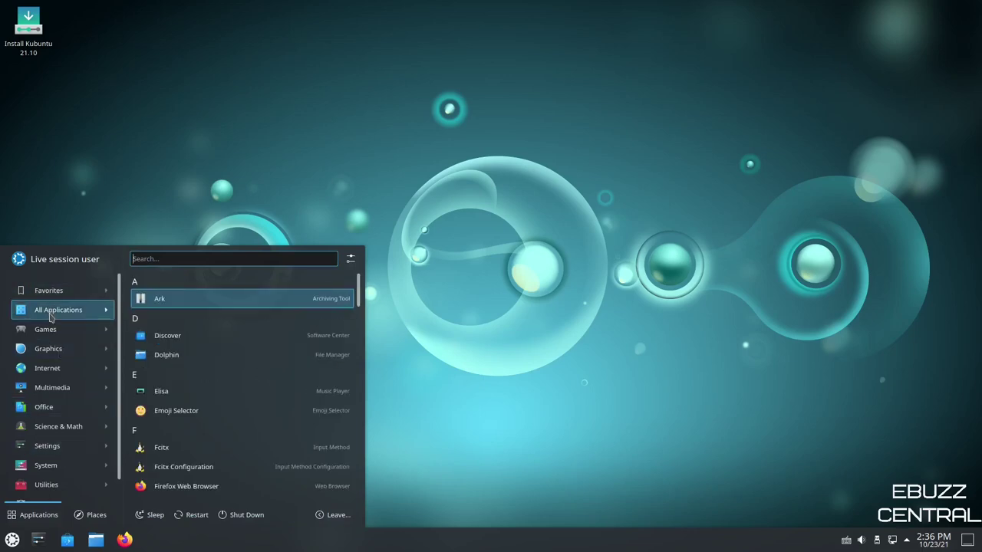
mouse_move(50, 332)
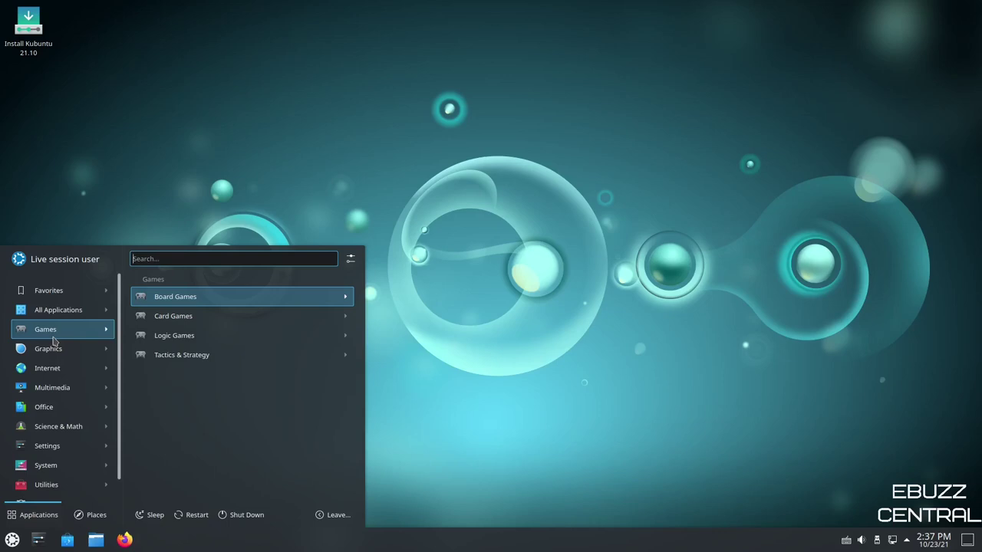
mouse_move(51, 350)
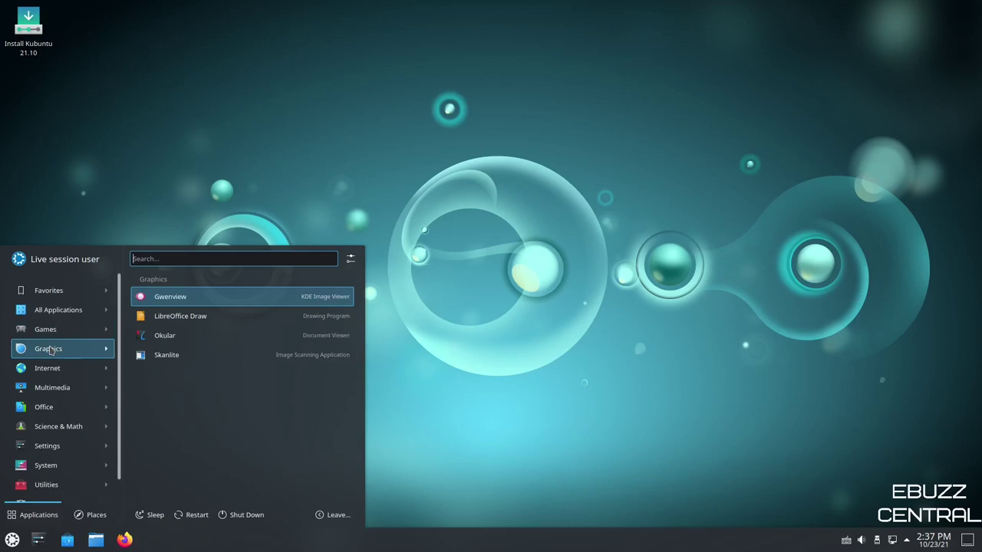
mouse_move(48, 373)
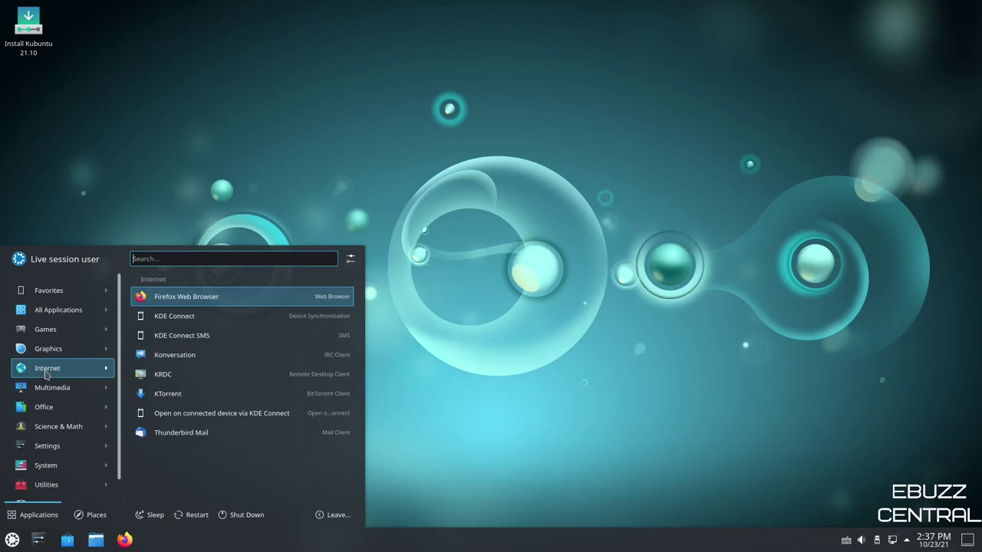
mouse_move(46, 390)
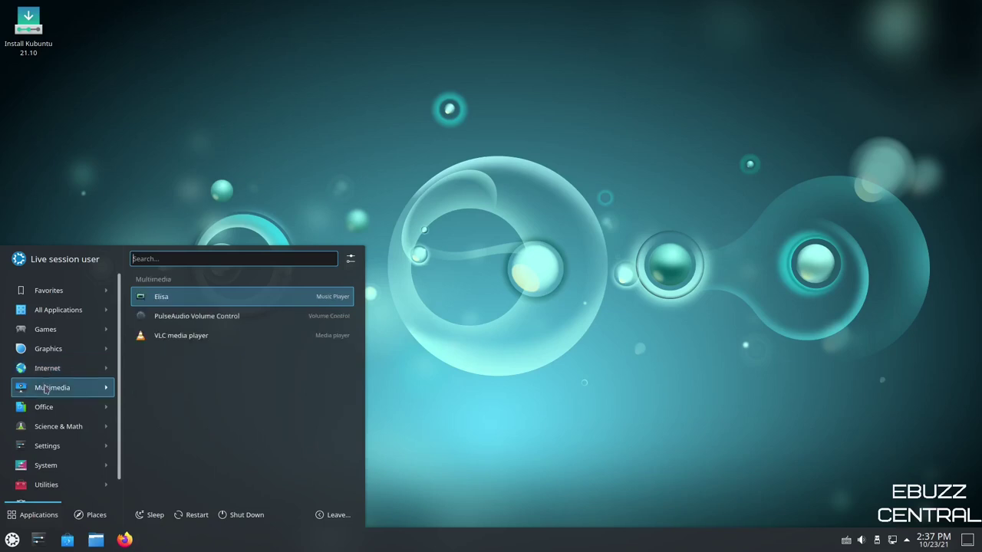
mouse_move(44, 407)
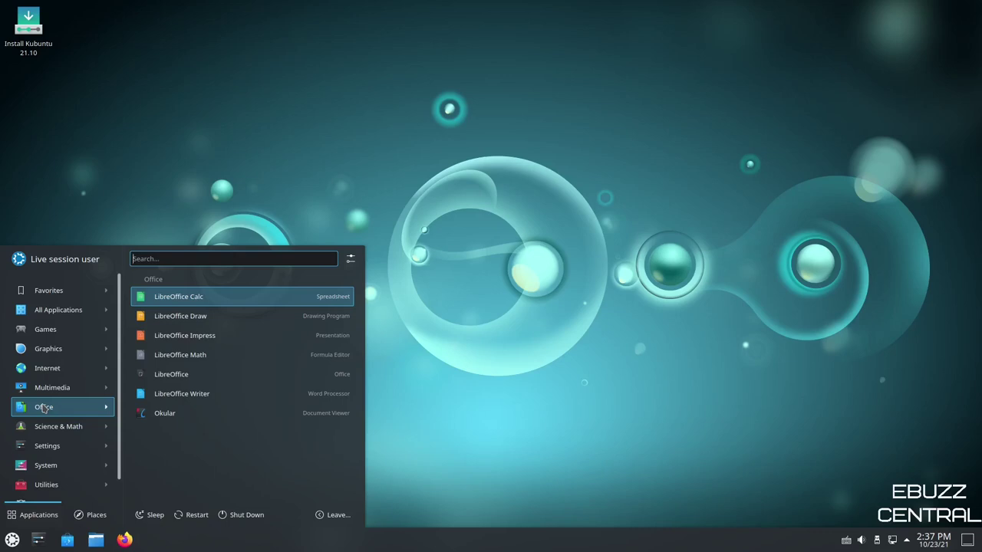
mouse_move(44, 429)
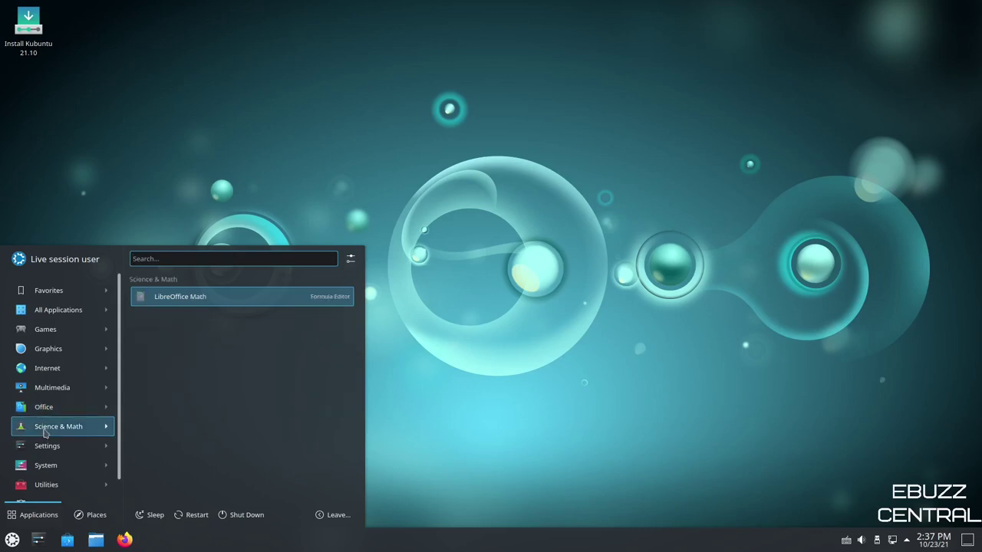
mouse_move(50, 454)
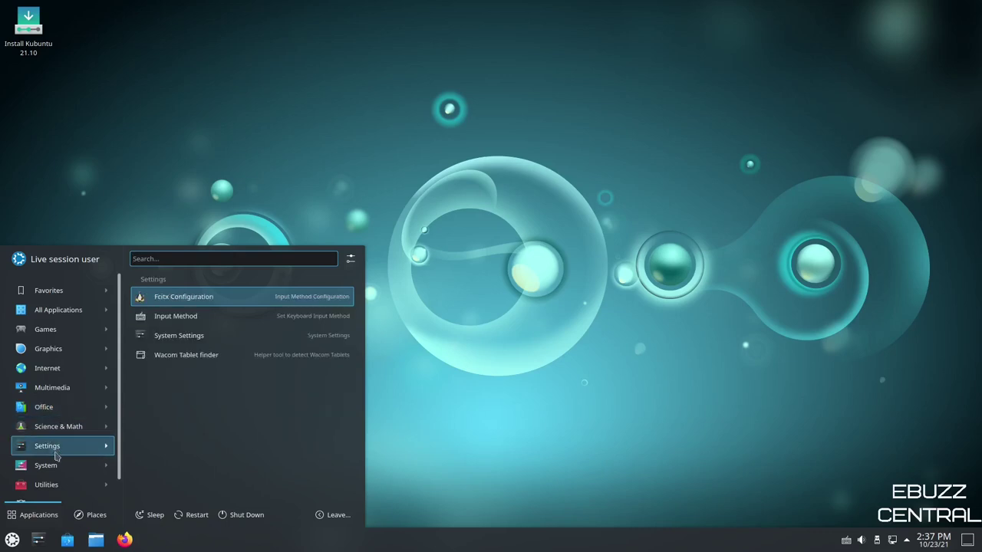
mouse_move(52, 488)
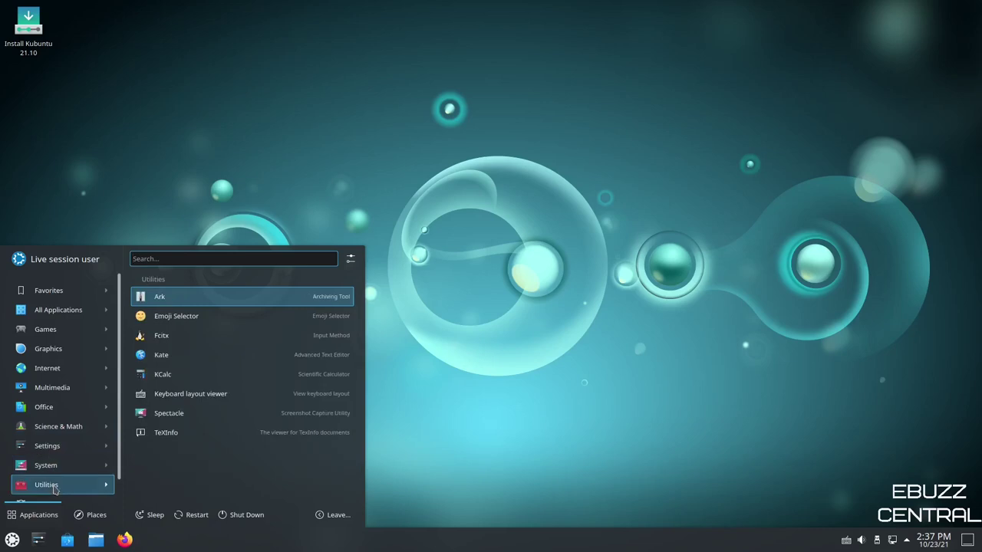
scroll(55, 489, down, 1)
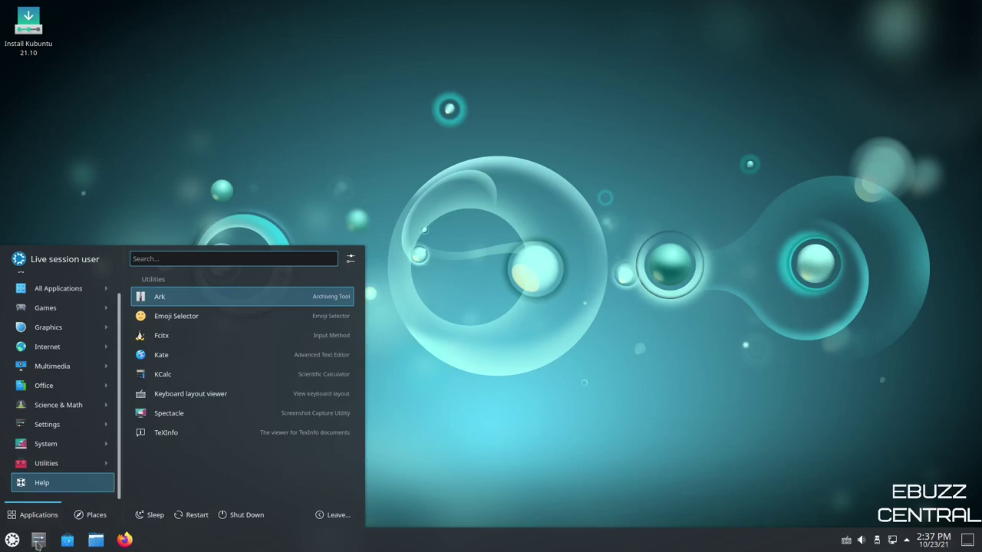
click(39, 540)
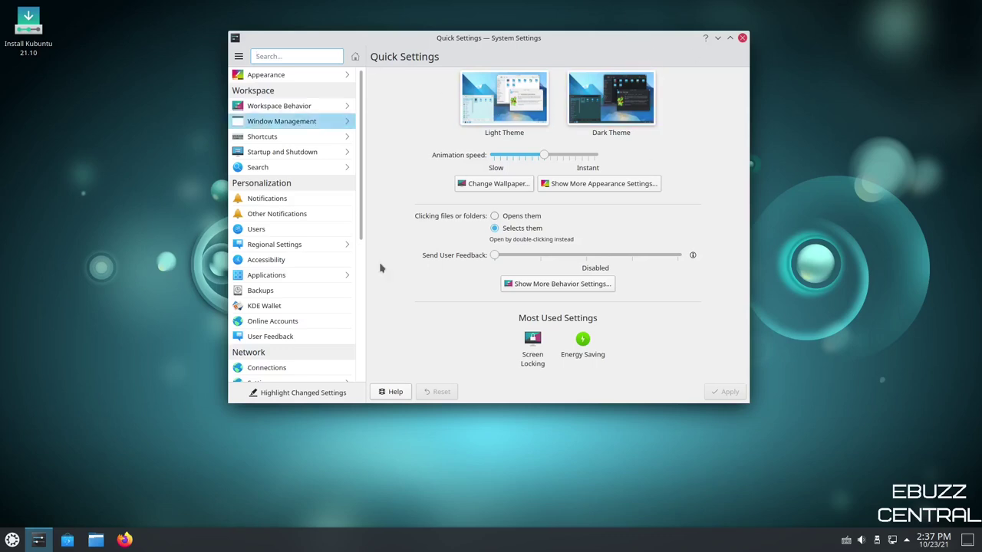
Apply the Dark Theme from Quick Settings and bring up the Appearance global themes
click(603, 103)
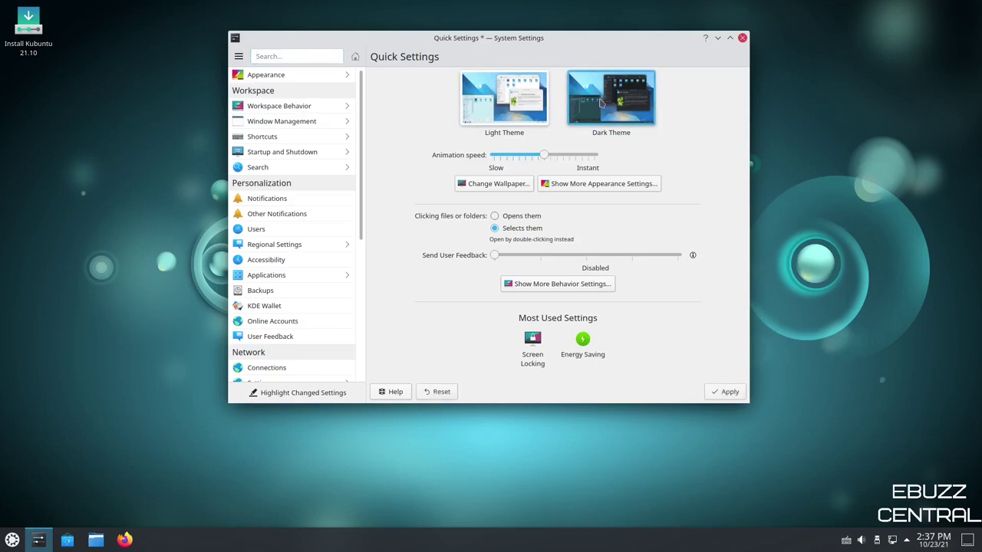
click(728, 392)
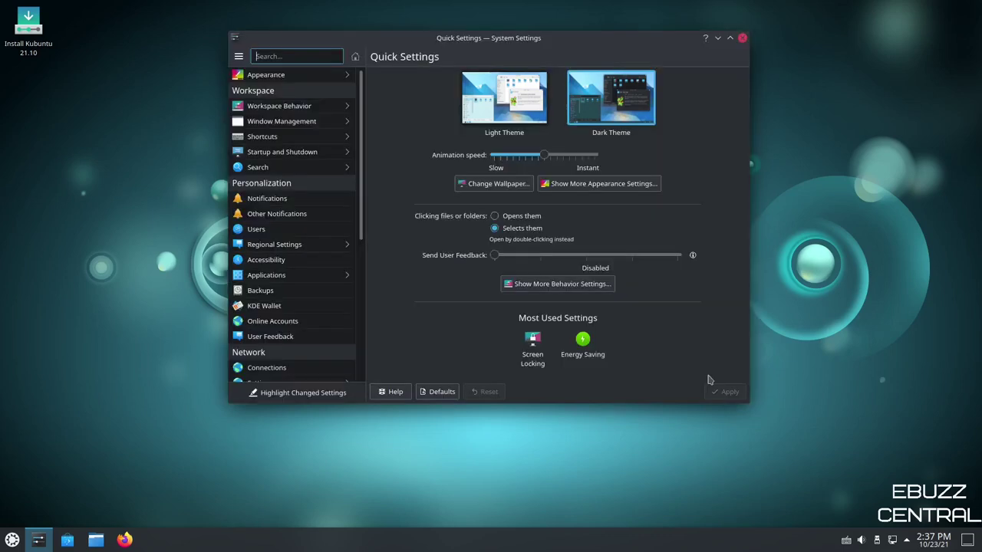
click(268, 74)
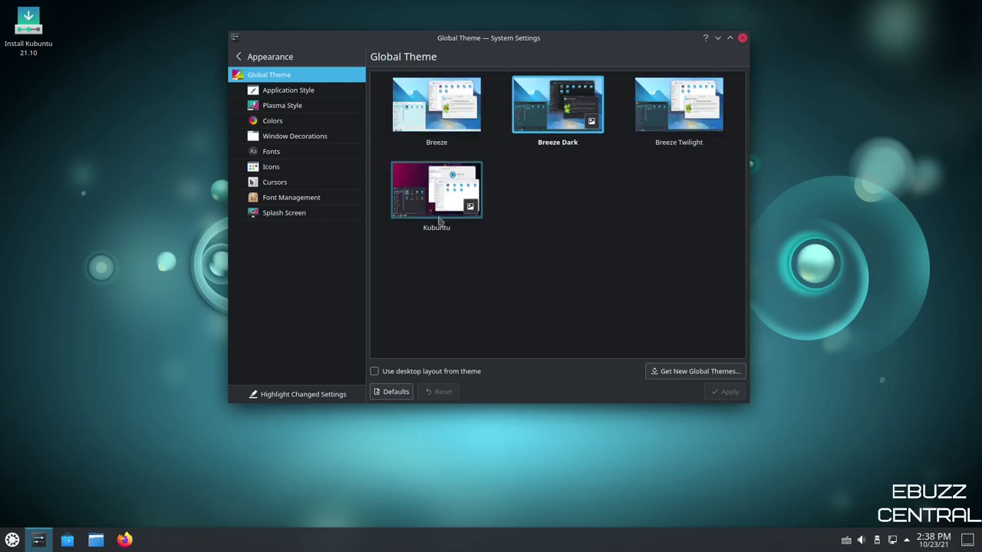
click(692, 374)
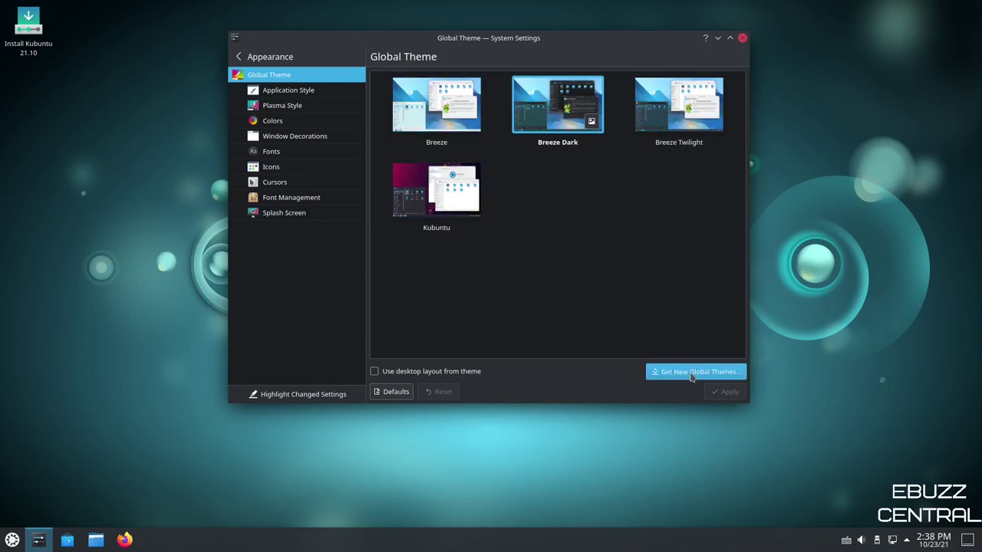
click(571, 98)
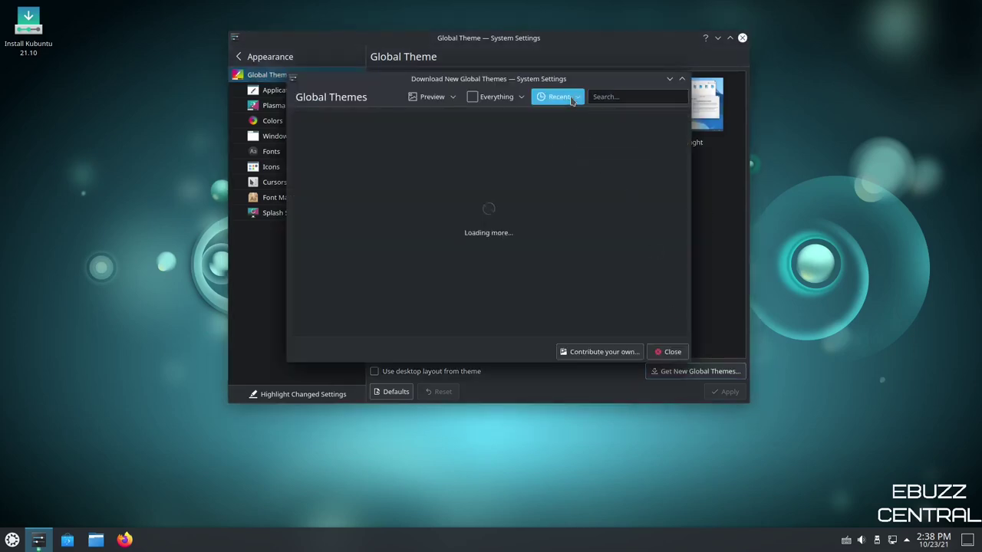
click(542, 148)
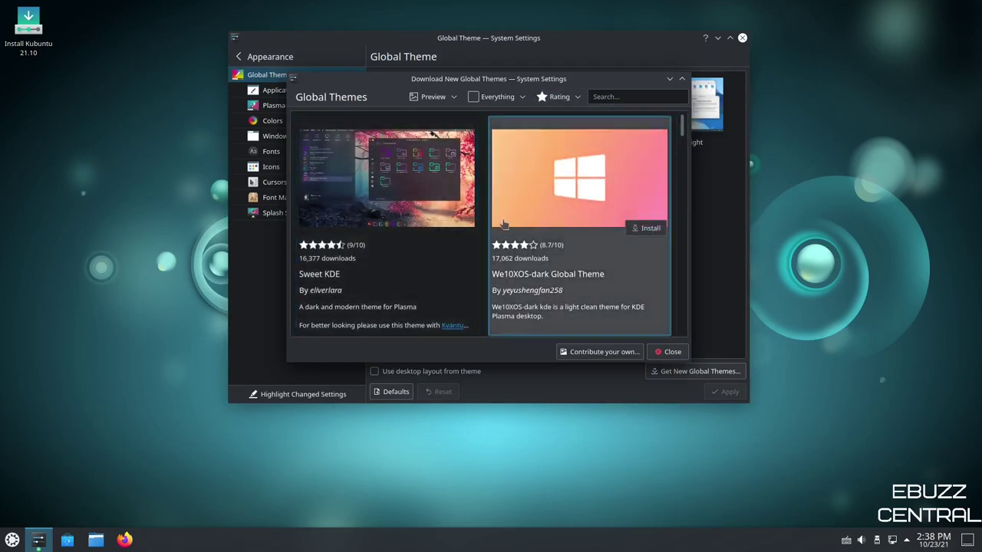
scroll(519, 210, down, 3)
scroll(519, 210, down, 4)
scroll(575, 223, up, 7)
click(667, 352)
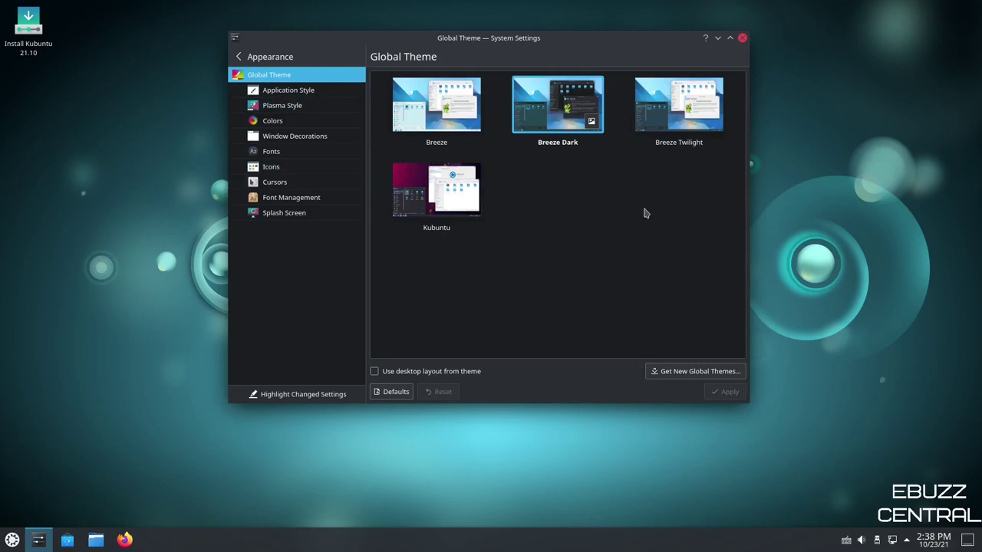
click(269, 95)
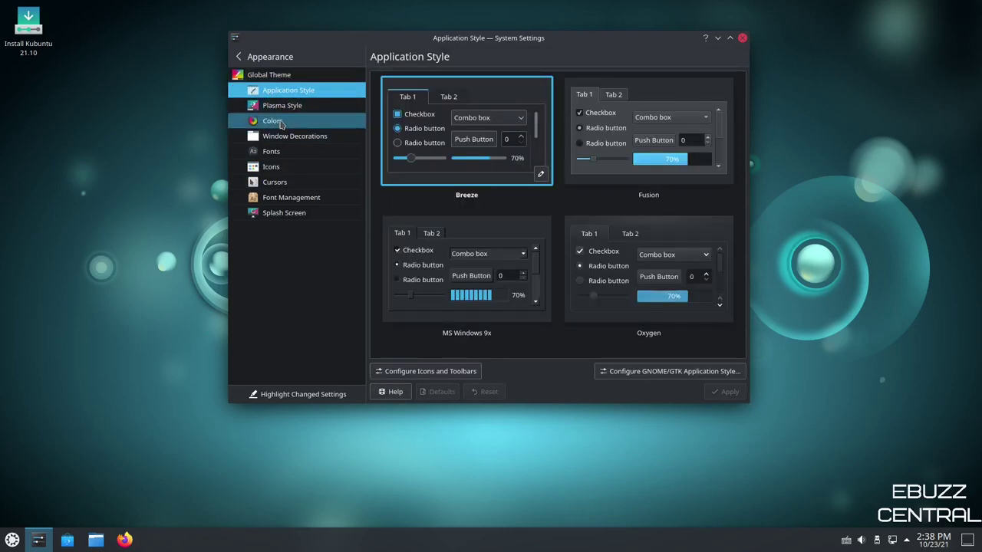
In Fonts, start adjusting all fonts while keeping the Noto Sans family unchanged
click(286, 137)
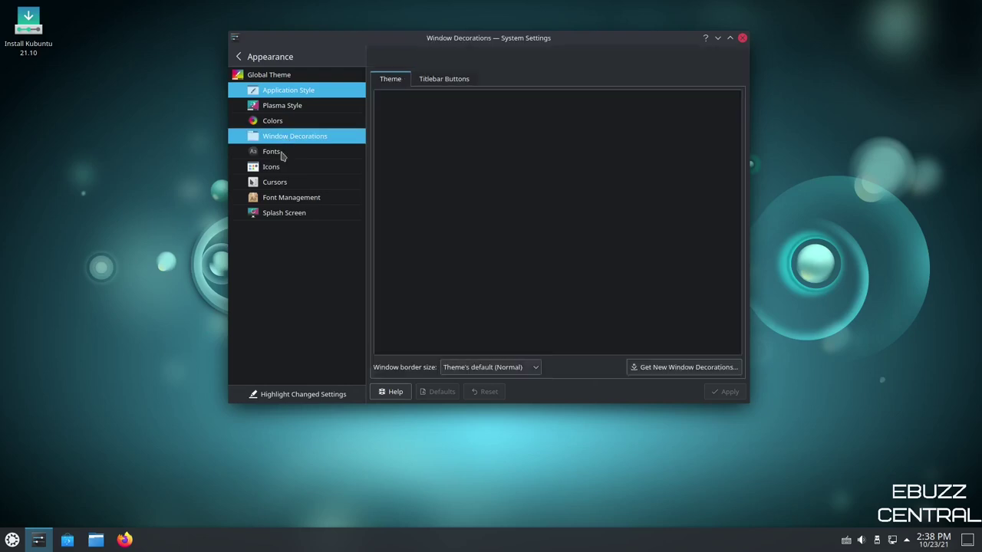
click(276, 152)
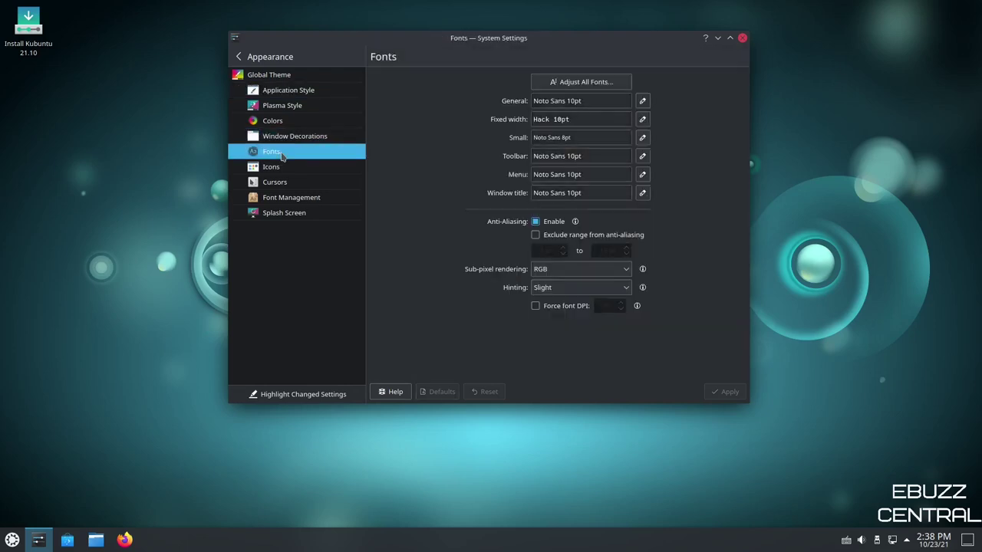
click(586, 82)
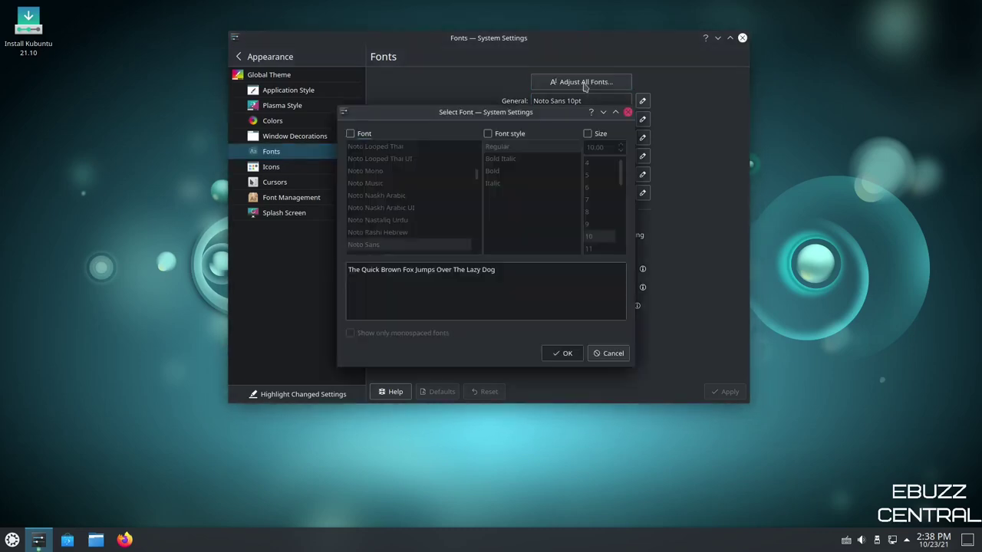
click(351, 134)
scroll(425, 192, down, 5)
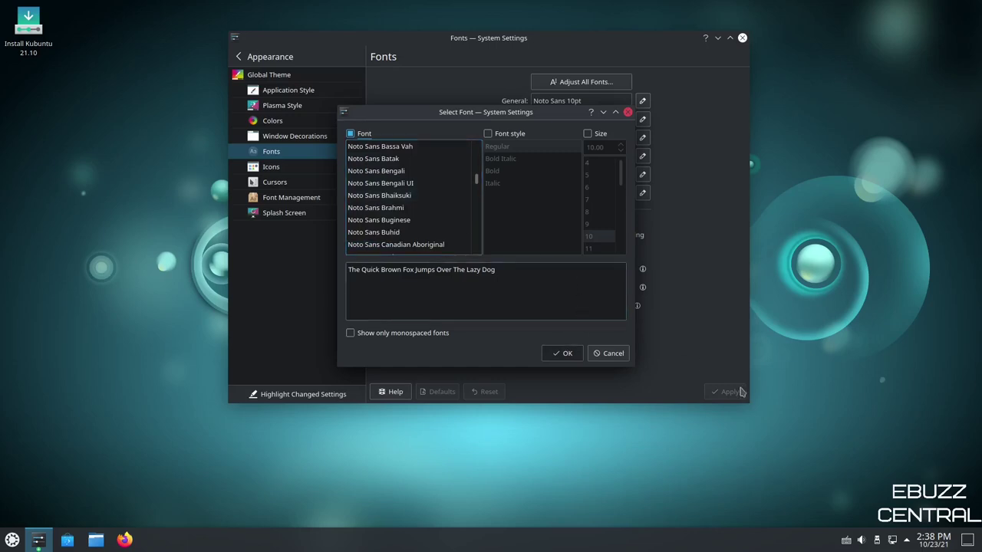
click(352, 136)
click(351, 134)
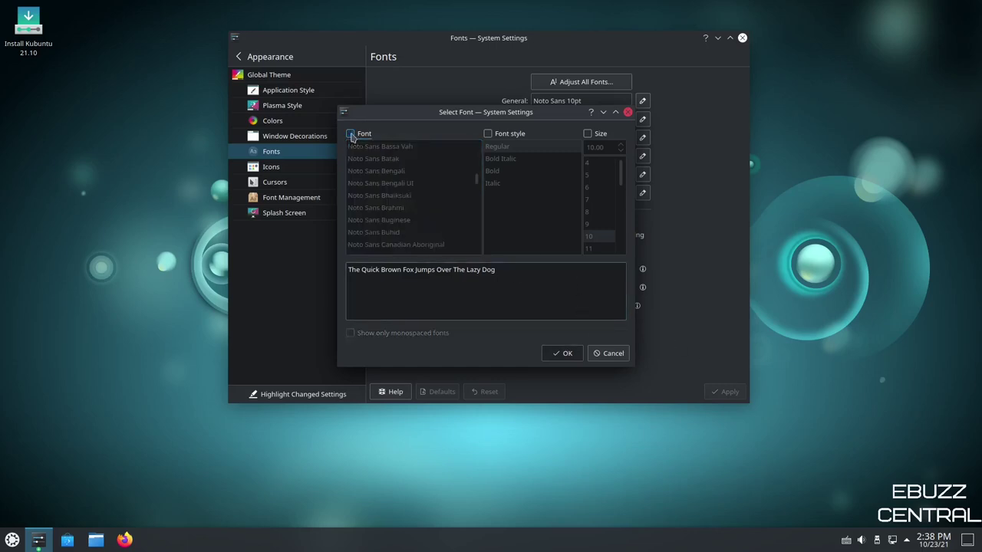
Set every font size to 12pt, confirm, and apply the change
click(587, 134)
scroll(590, 177, down, 2)
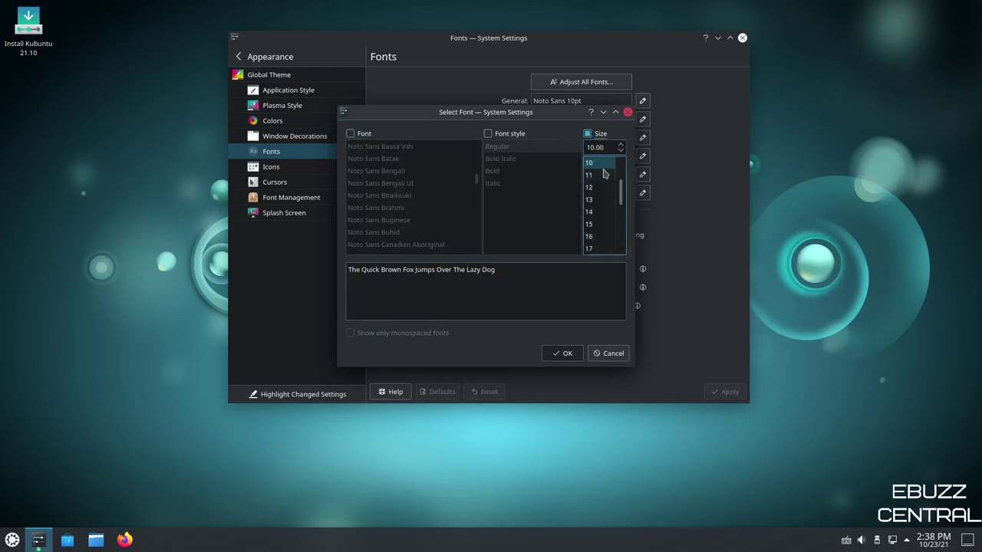
click(590, 188)
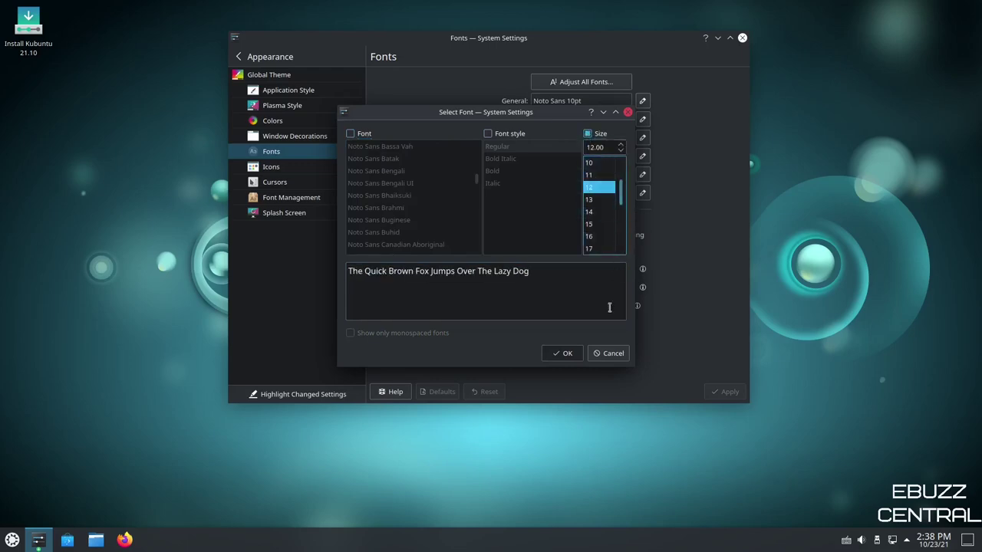
click(567, 354)
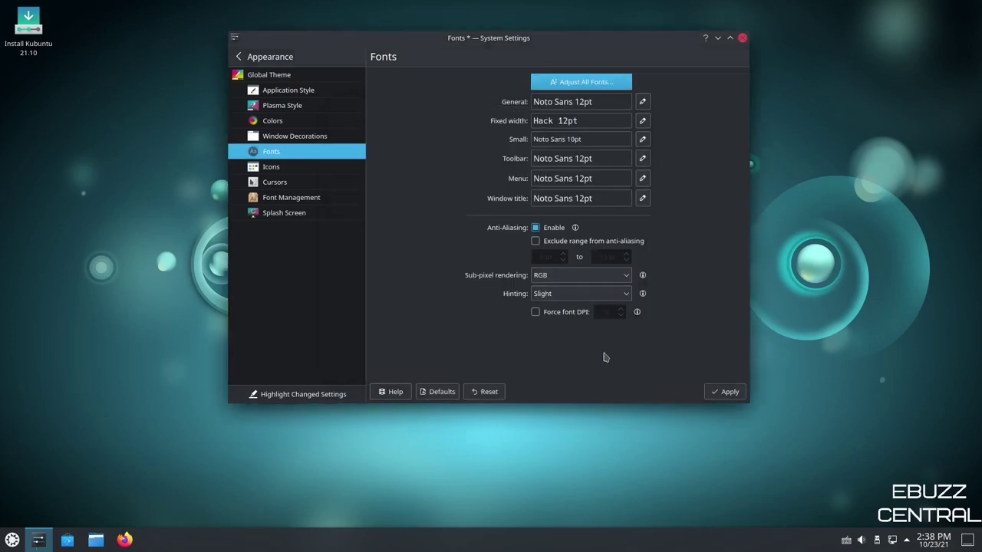
click(740, 392)
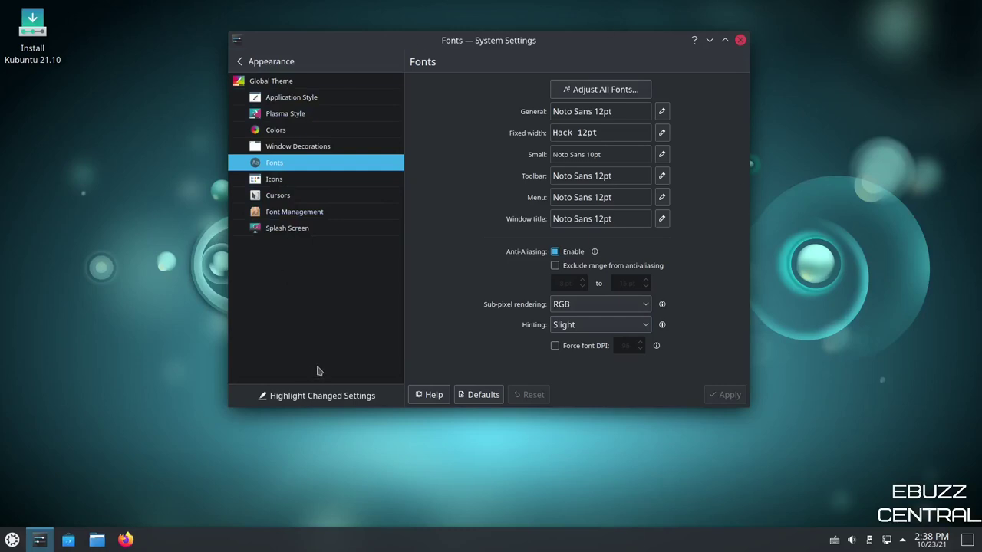
click(274, 182)
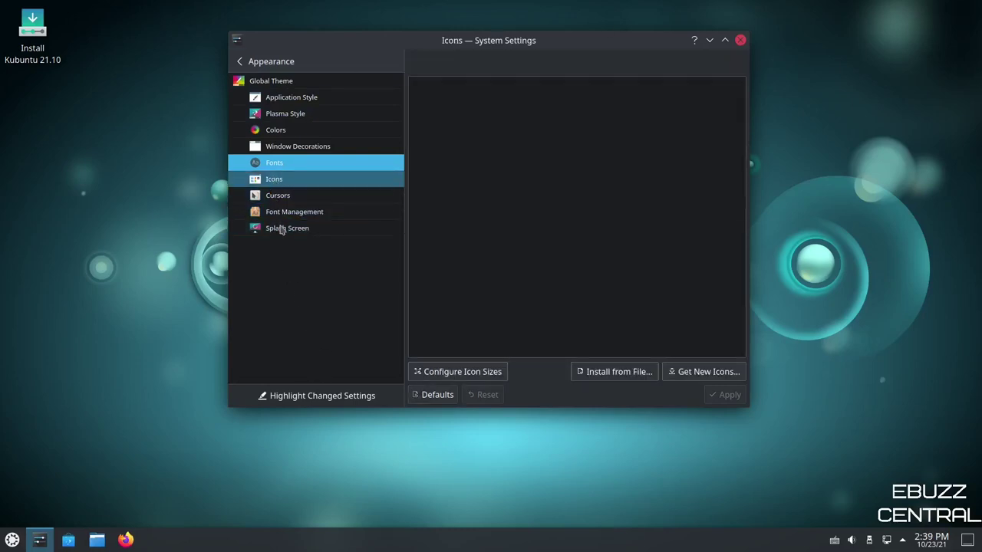
Return to the category list and open System Information showing Kubuntu 21.10 and Plasma 5.22.5
click(241, 62)
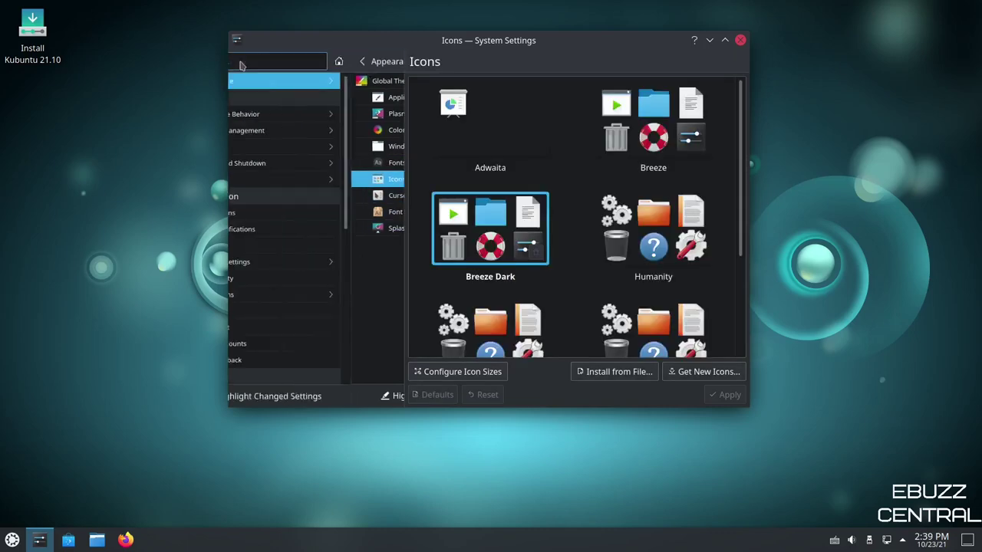
scroll(311, 217, down, 3)
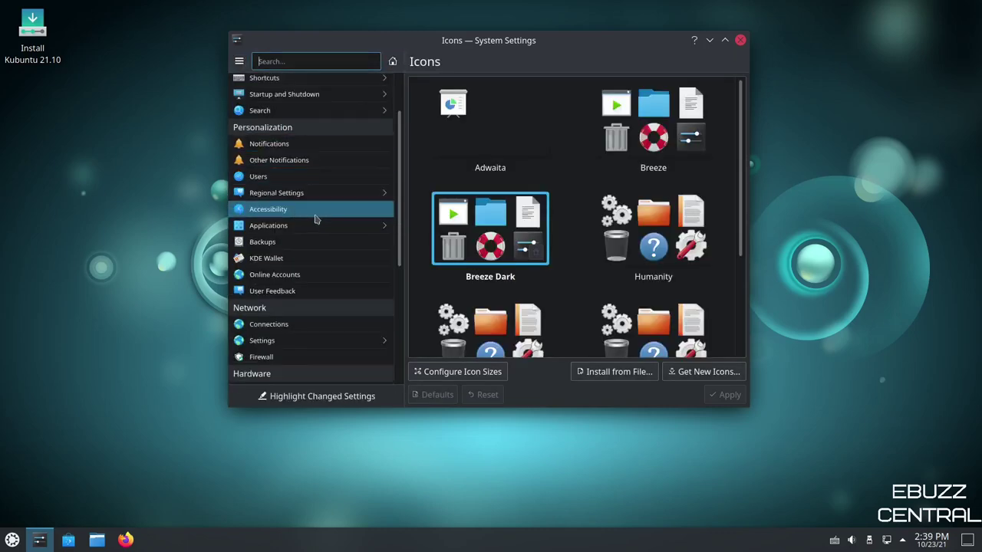
scroll(314, 218, up, 3)
scroll(314, 218, down, 6)
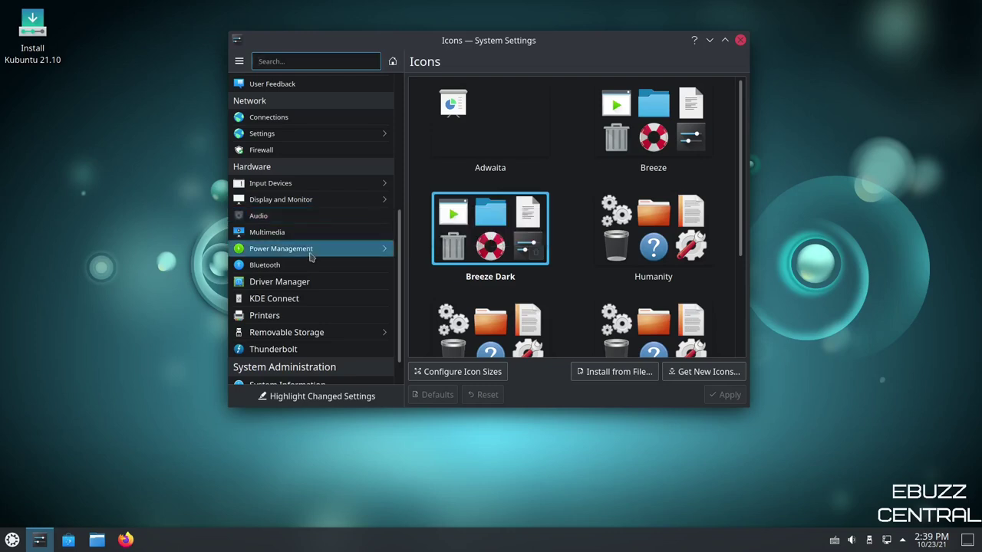
scroll(329, 234, down, 1)
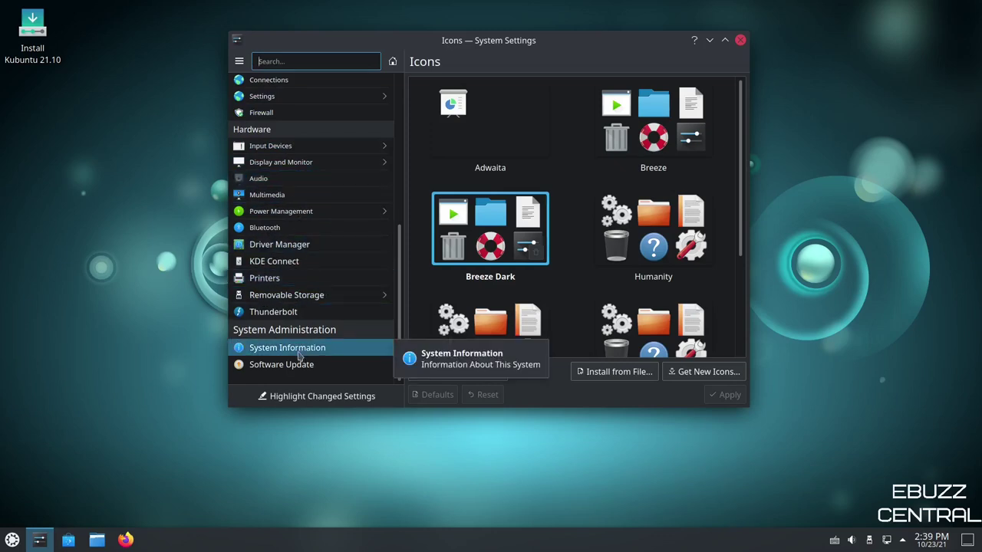
click(299, 353)
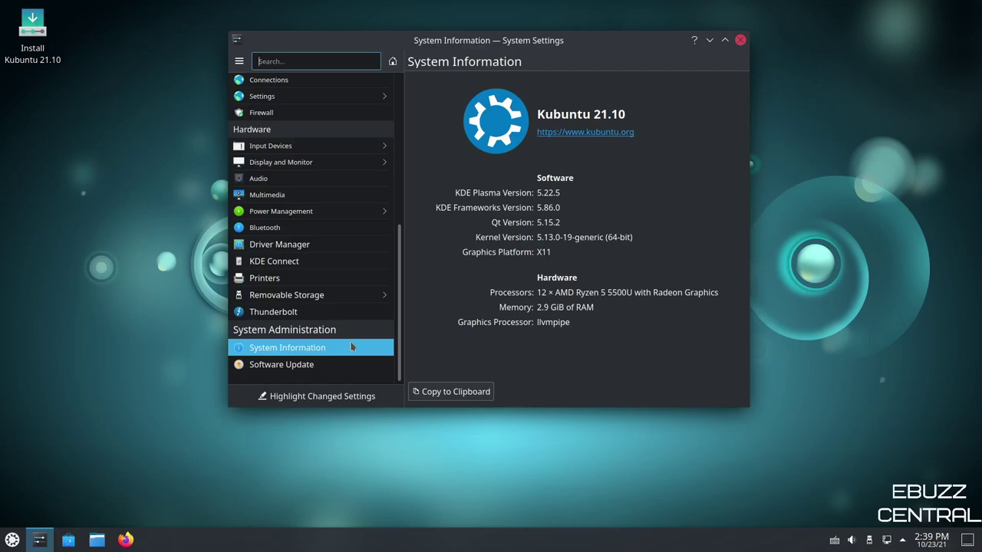
Close System Settings, launch Konsole from the launcher and try the htop command
click(741, 40)
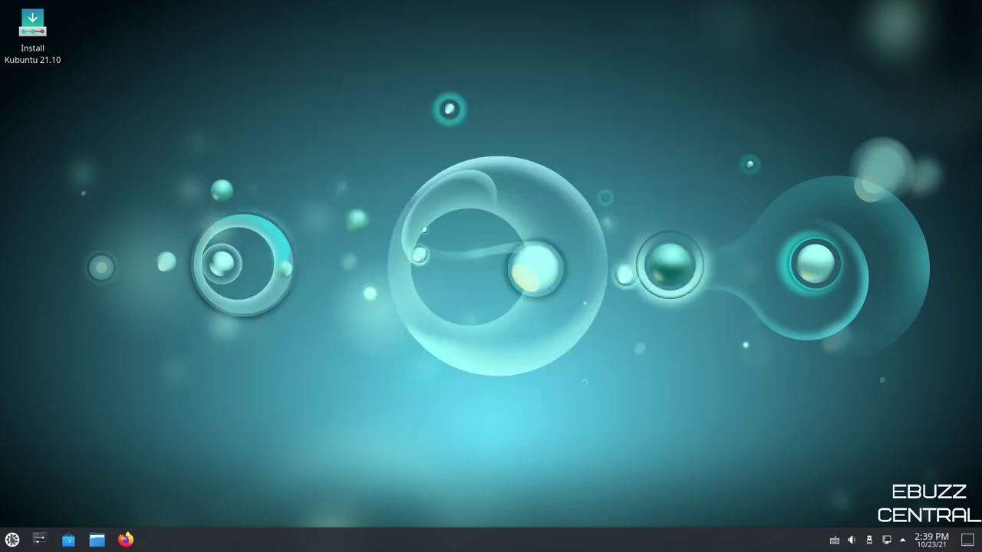
click(13, 540)
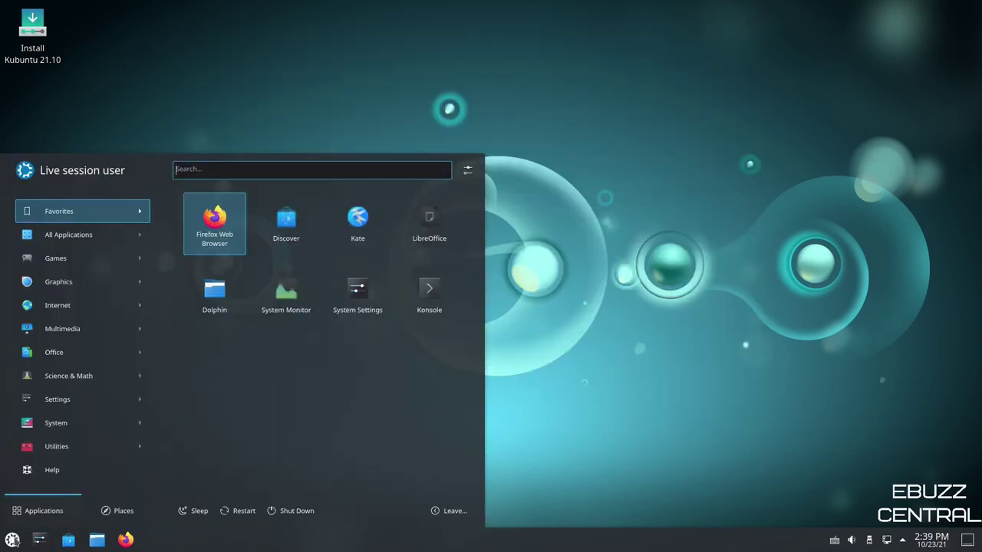
click(434, 289)
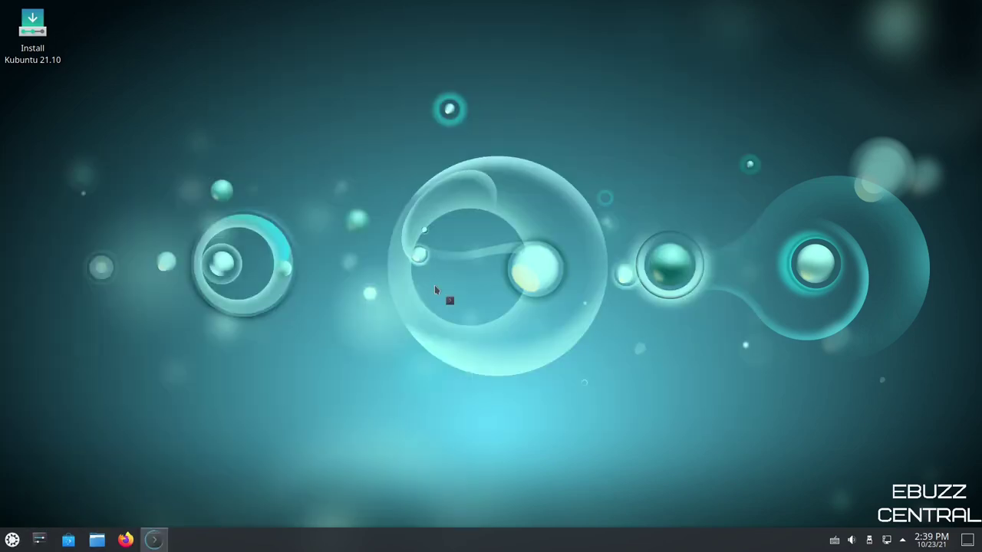
text(htop)
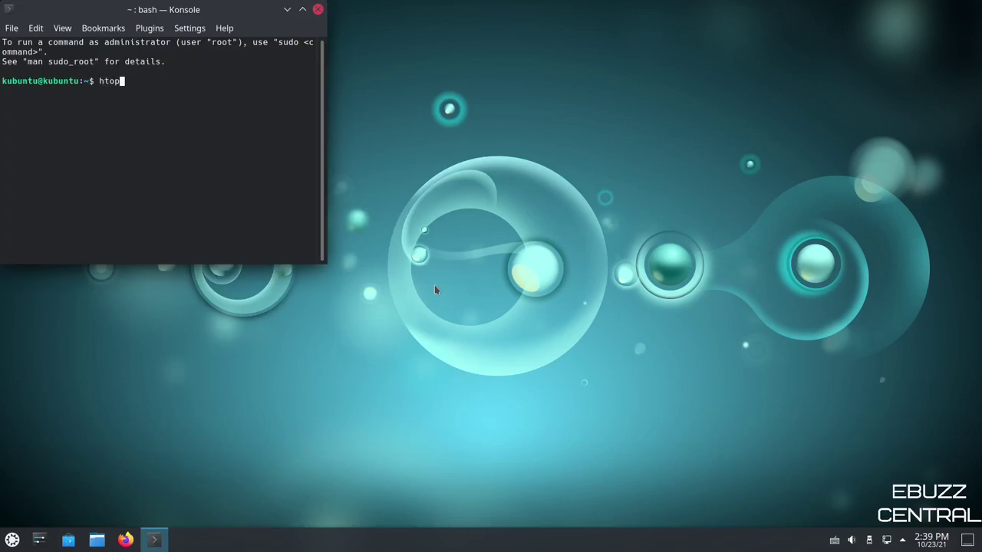
key(Return)
Run top to list processes in a maximized Konsole, then close the terminal
text(top)
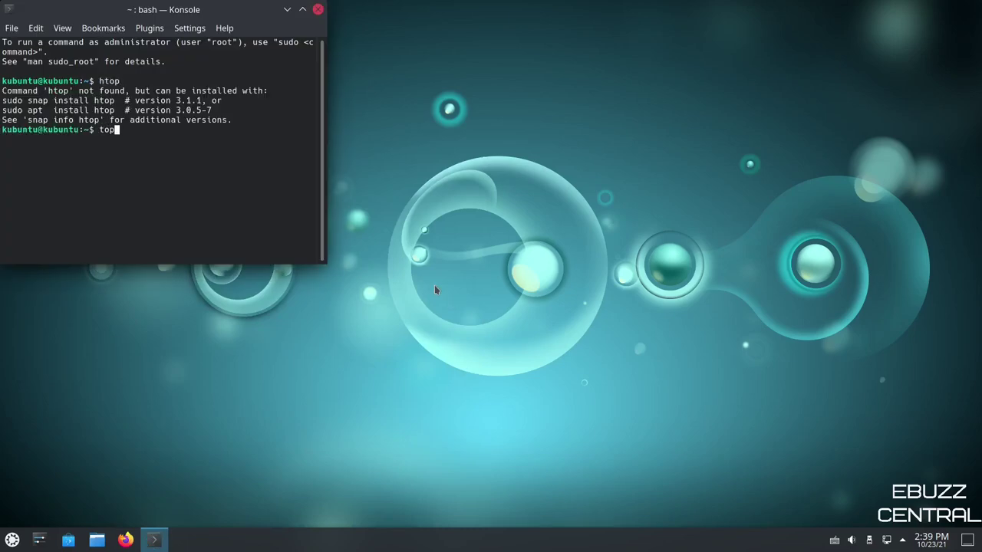
key(Return)
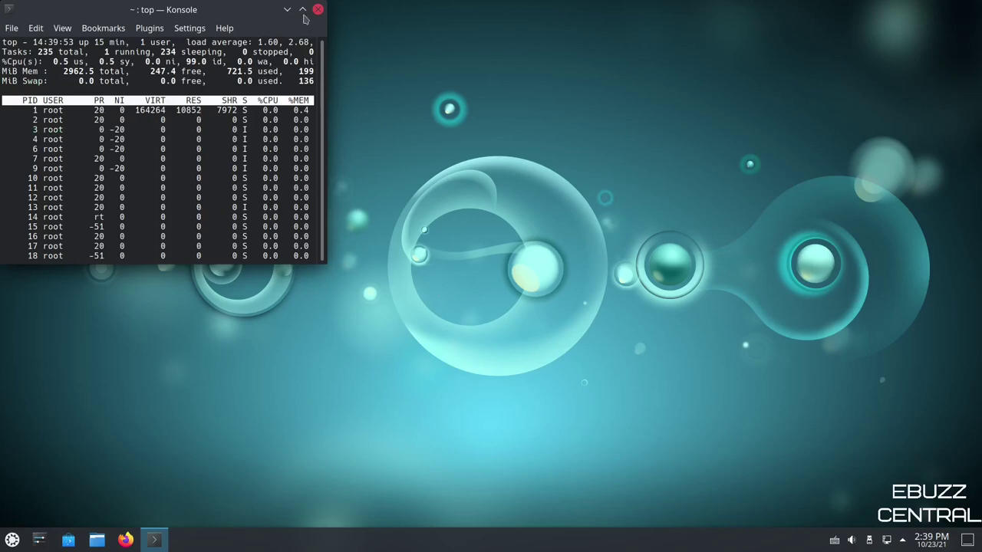
click(303, 9)
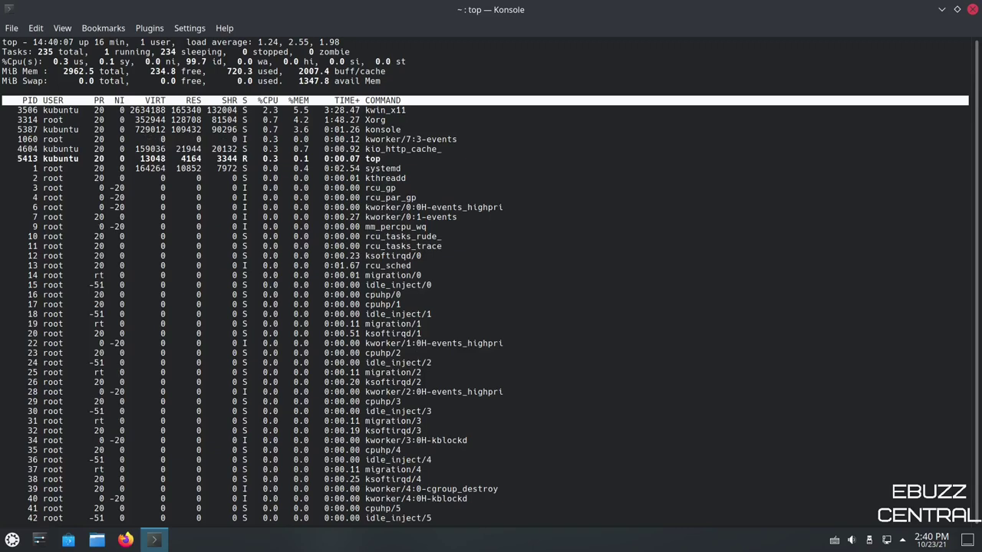
click(959, 10)
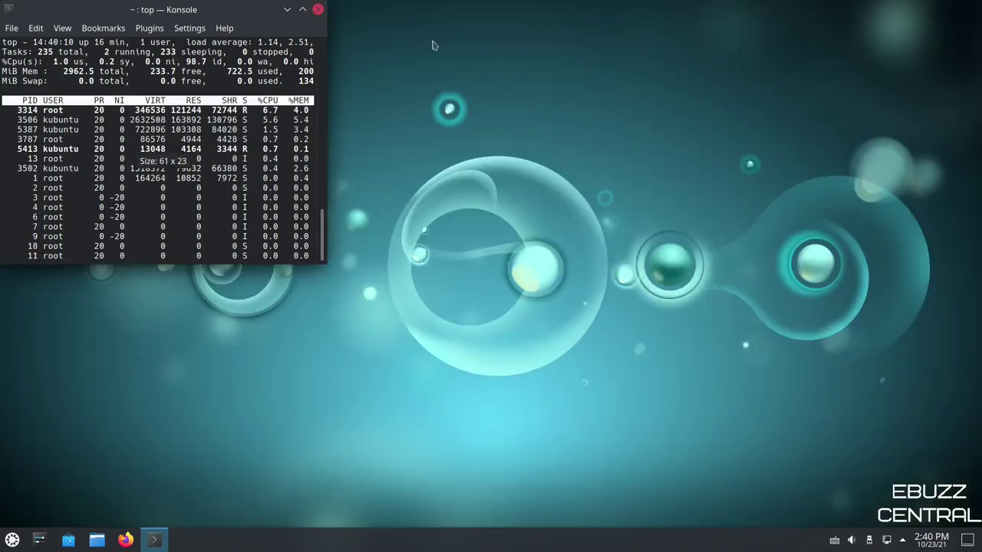
key(alt+F4)
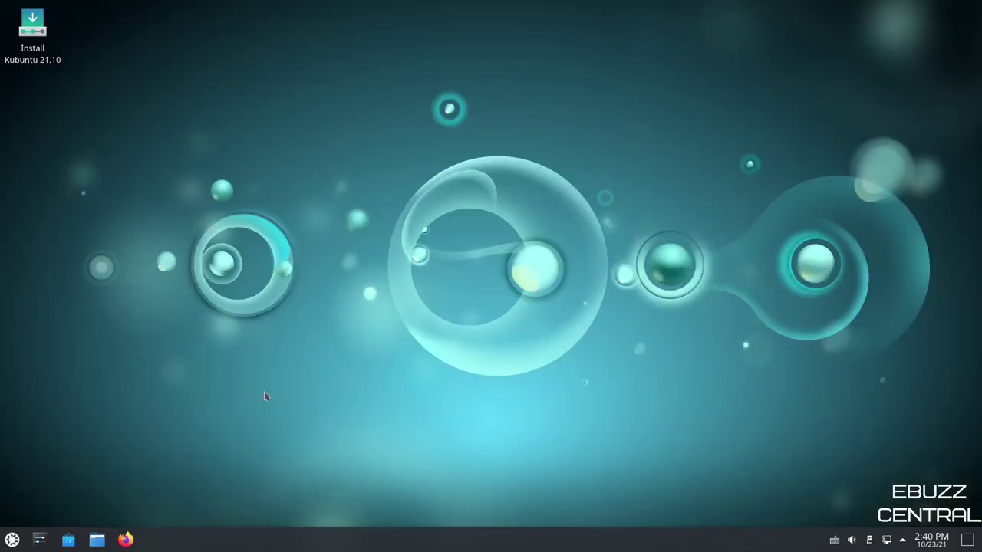